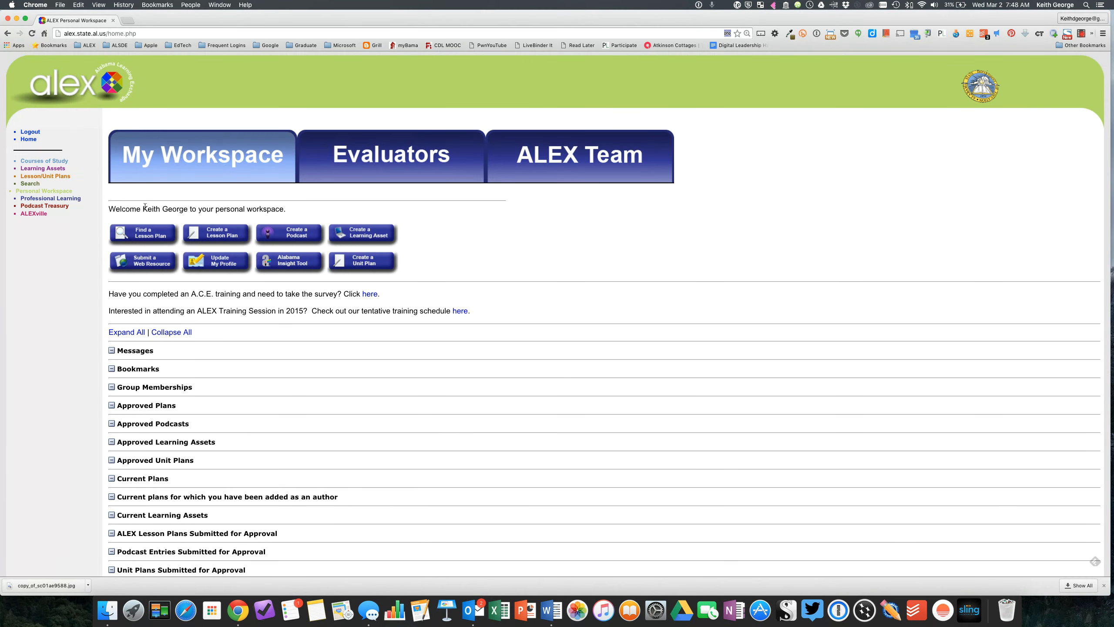
Start a new lesson plan from the personal workspace and look through all sections of its submission form.
{"action": "left_click_drag", "start_coordinate": [143, 207], "coordinate": [191, 209]}
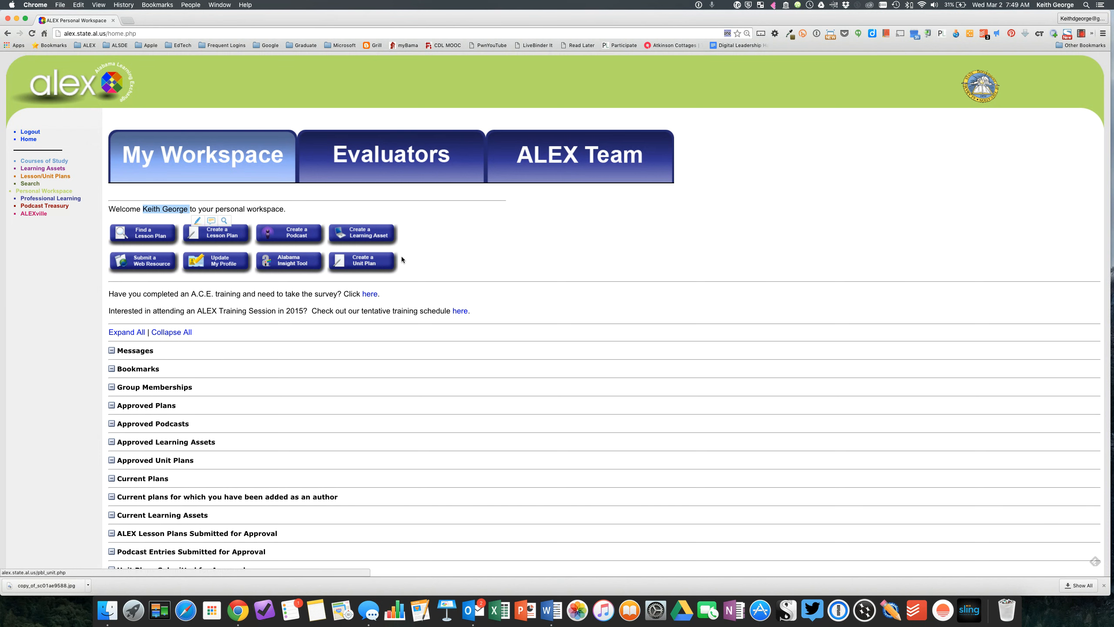
{"action": "left_click", "coordinate": [216, 235]}
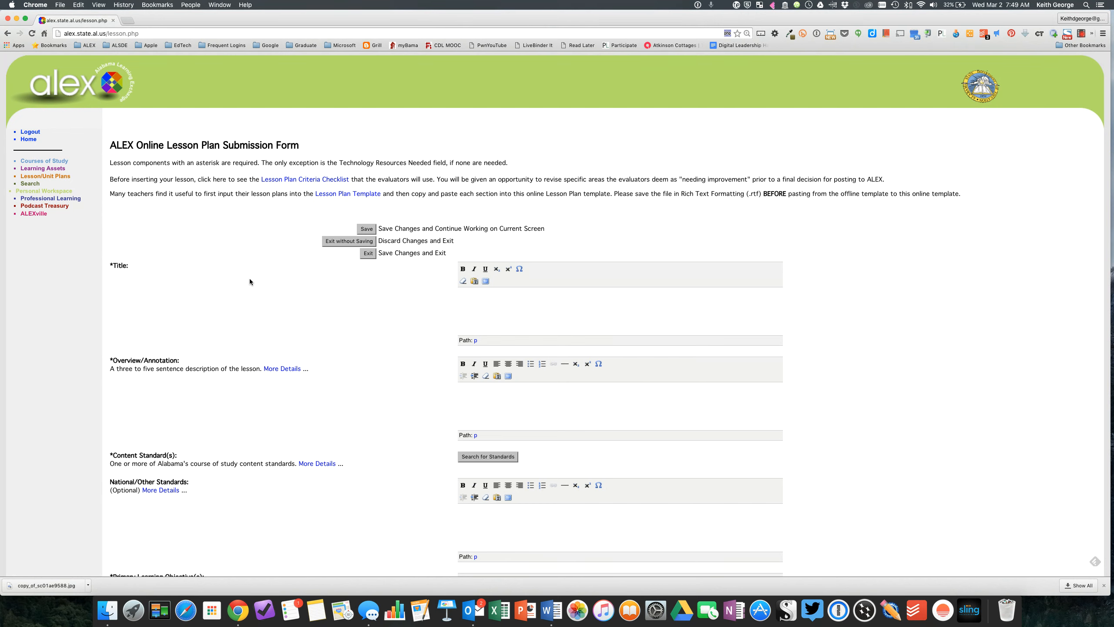
{"action": "scroll", "coordinate": [329, 299], "scroll_direction": "down", "scroll_amount": 3}
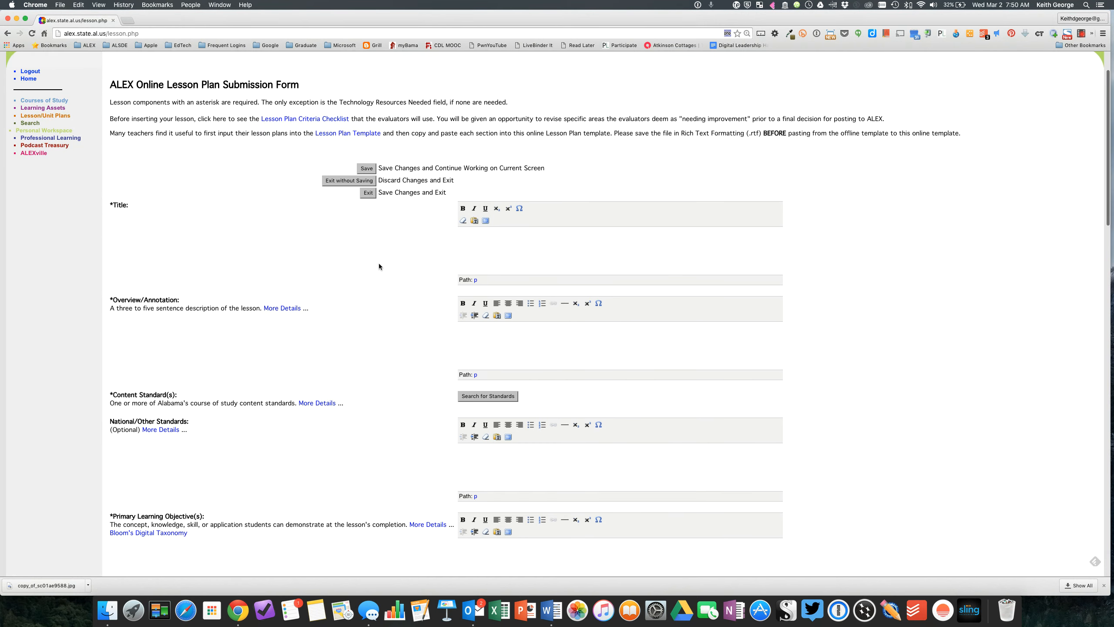
{"action": "scroll", "coordinate": [379, 263], "scroll_direction": "down", "scroll_amount": 8}
{"action": "scroll", "coordinate": [379, 266], "scroll_direction": "down", "scroll_amount": 5}
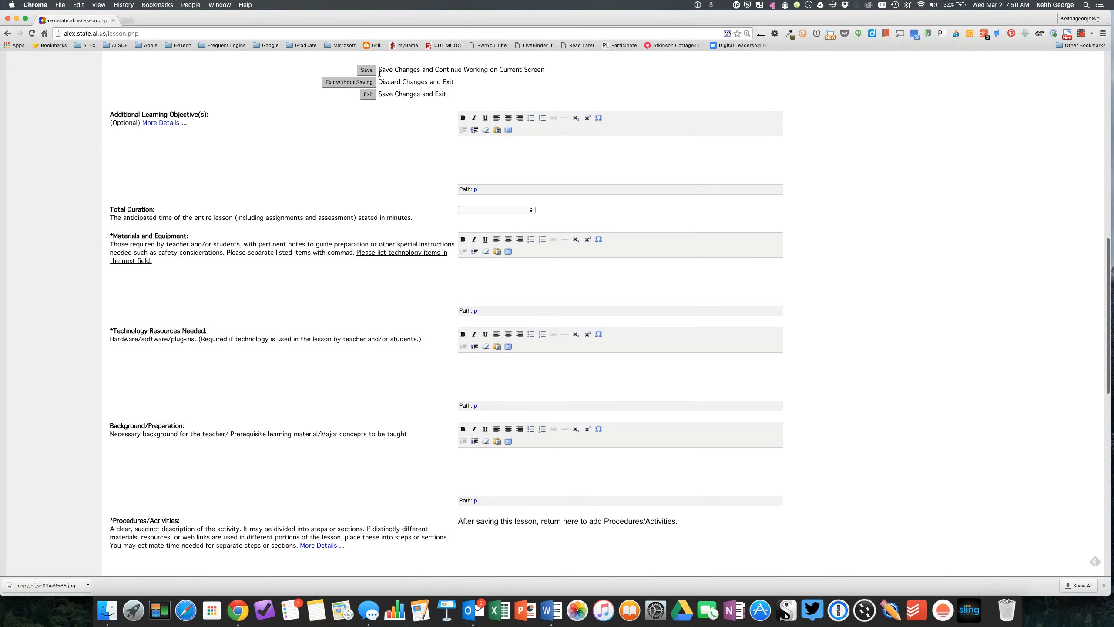
{"action": "scroll", "coordinate": [390, 163], "scroll_direction": "down", "scroll_amount": 20}
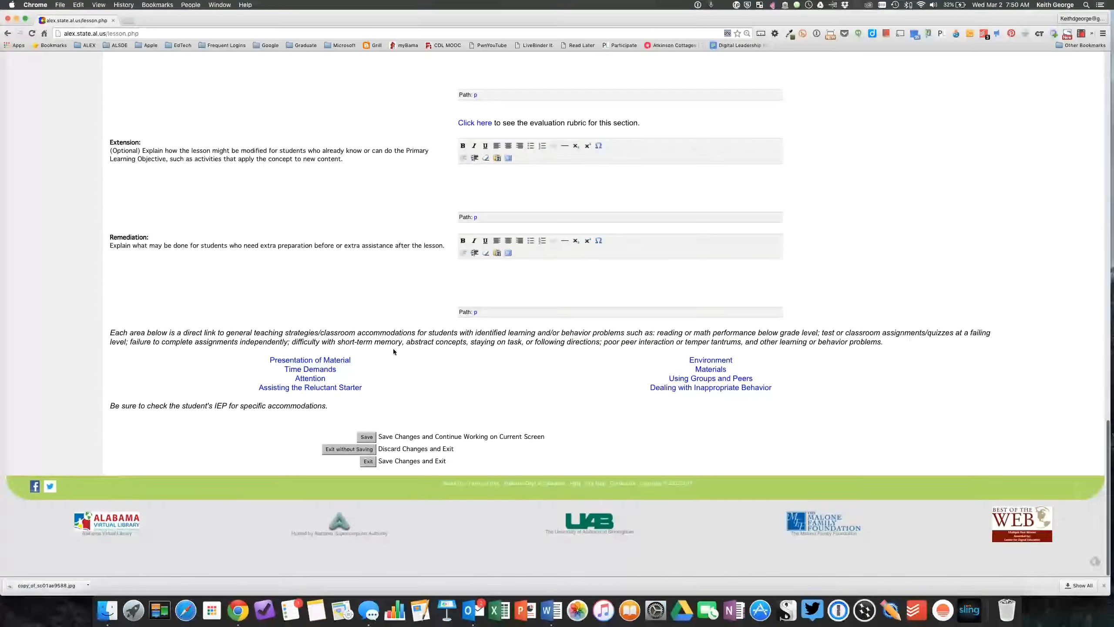
{"action": "scroll", "coordinate": [393, 349], "scroll_direction": "up", "scroll_amount": 20}
{"action": "scroll", "coordinate": [393, 349], "scroll_direction": "up", "scroll_amount": 6}
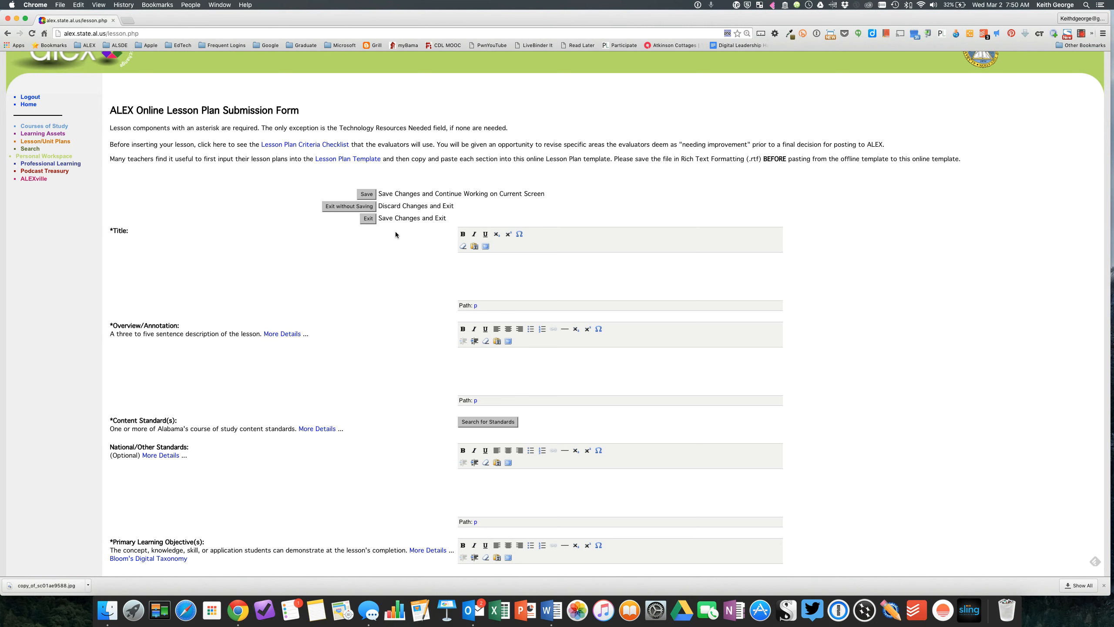
Enter "The title of our lesson plan." as the lesson plan's title.
{"action": "scroll", "coordinate": [395, 232], "scroll_direction": "down", "scroll_amount": 2}
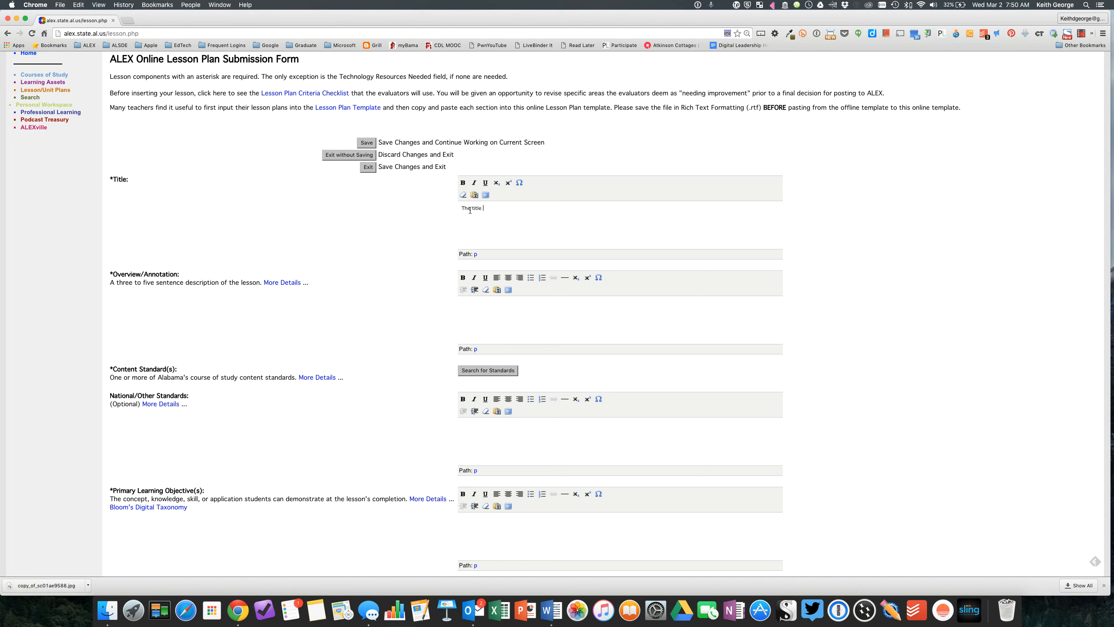
{"action": "type", "text": "of our "}
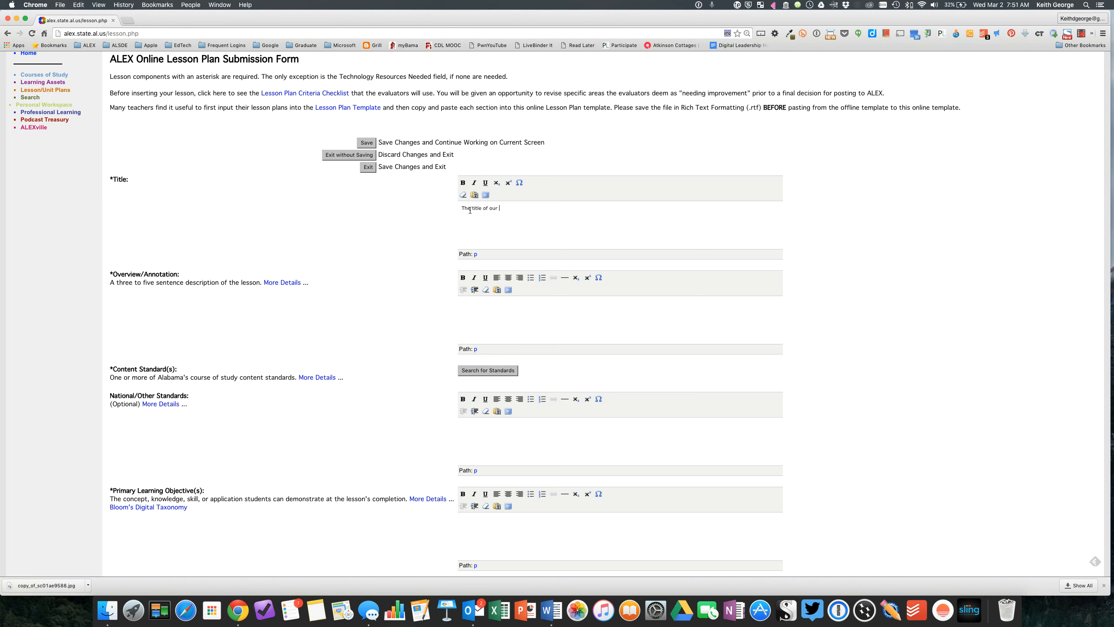
{"action": "type", "text": "lesson plan."}
Open the standards search for the lesson plan's content standards and choose the Social Studies (2010) course of study.
{"action": "scroll", "coordinate": [219, 198], "scroll_direction": "down", "scroll_amount": 2}
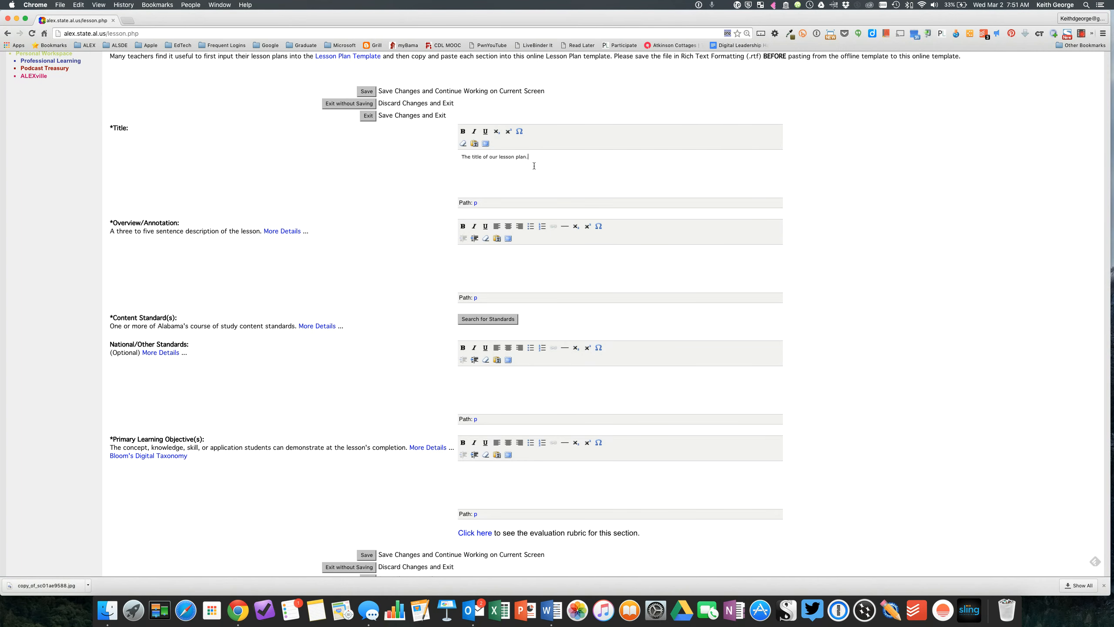
{"action": "scroll", "coordinate": [494, 168], "scroll_direction": "down", "scroll_amount": 2}
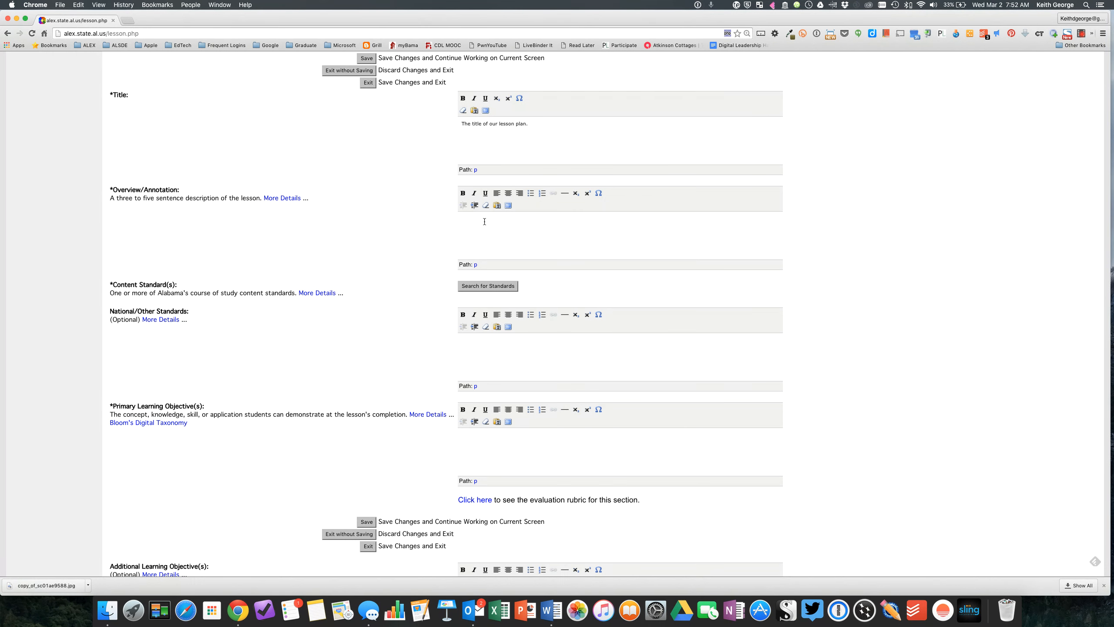
{"action": "scroll", "coordinate": [485, 221], "scroll_direction": "down", "scroll_amount": 3}
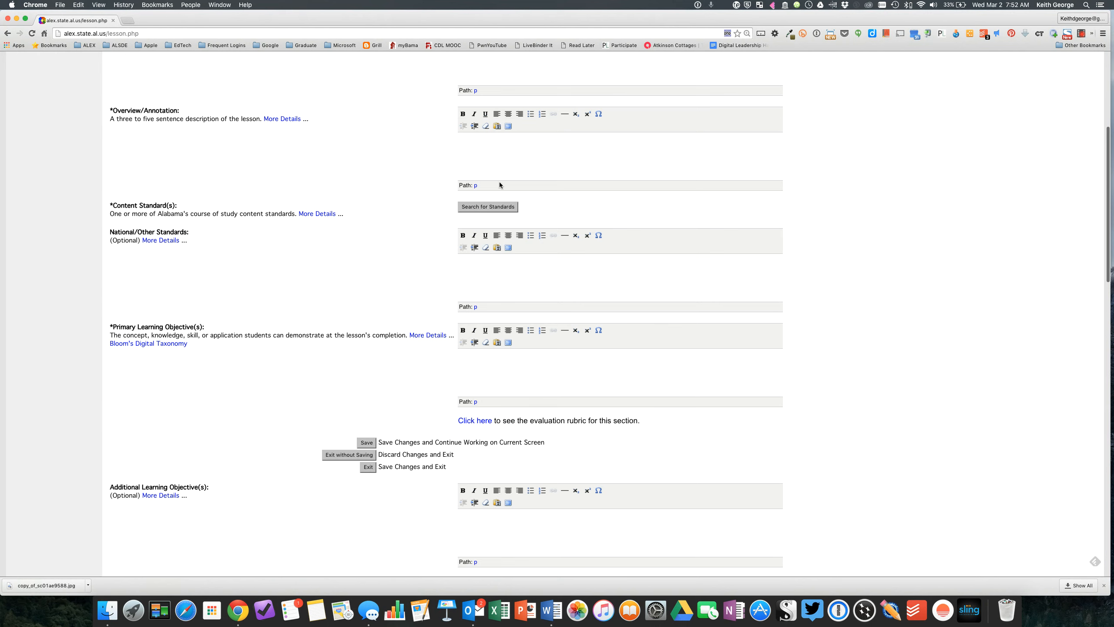
{"action": "left_click", "coordinate": [472, 207]}
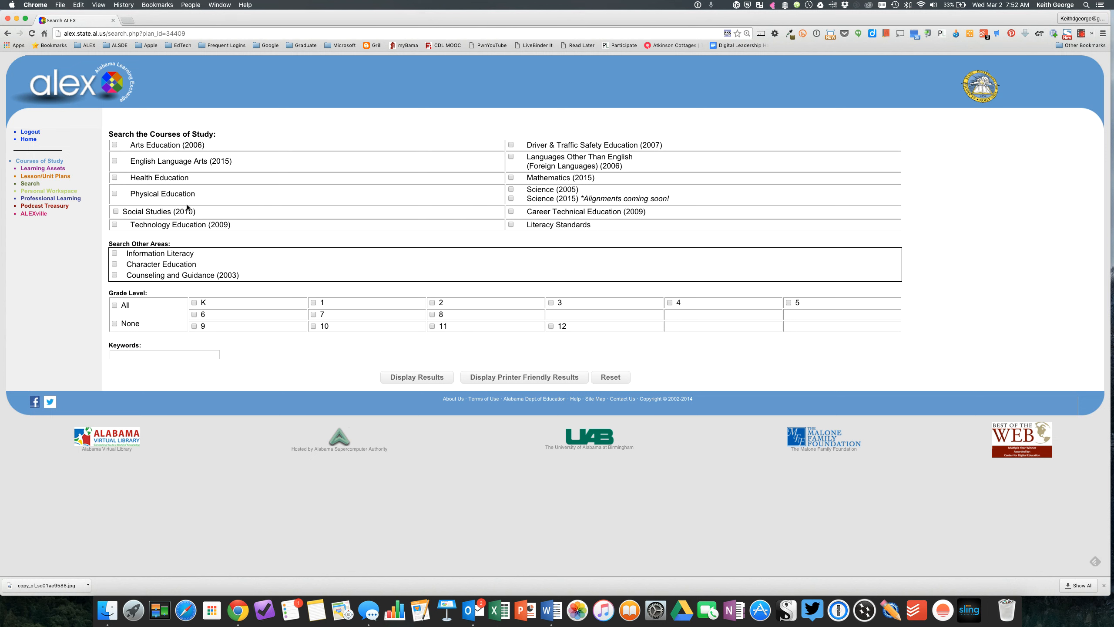
{"action": "left_click", "coordinate": [116, 211]}
Try grade levels 7, 11 and 2 for Social Studies to compare the courses offered, clearing each one again.
{"action": "left_click", "coordinate": [313, 315]}
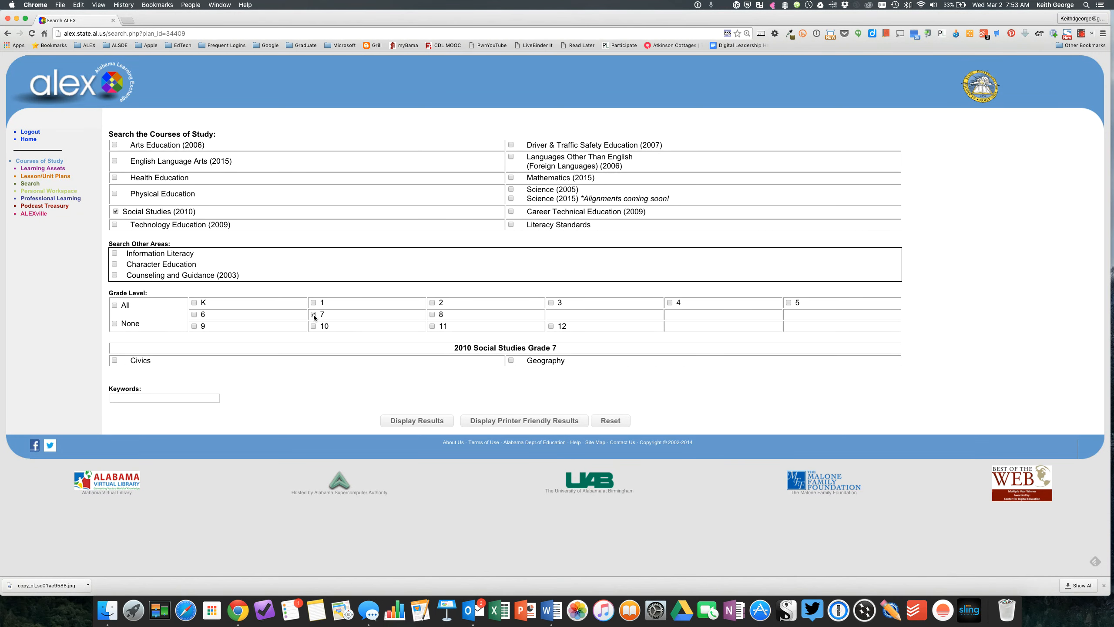
{"action": "left_click", "coordinate": [313, 314]}
{"action": "left_click", "coordinate": [314, 315]}
{"action": "left_click", "coordinate": [313, 314]}
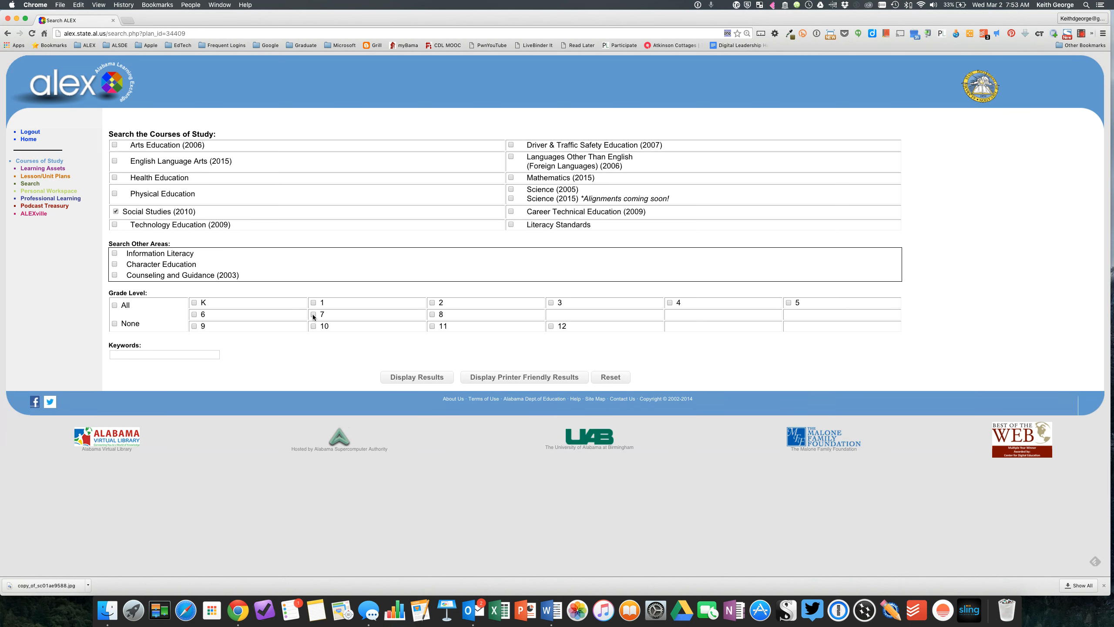
{"action": "left_click", "coordinate": [313, 315]}
{"action": "left_click", "coordinate": [314, 314]}
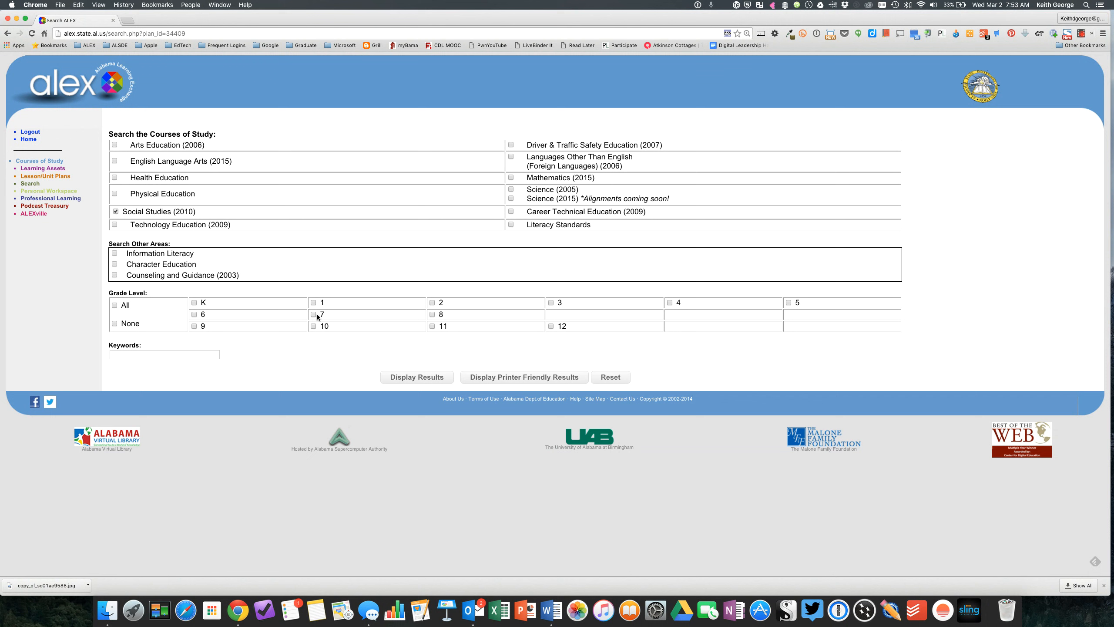
{"action": "left_click", "coordinate": [432, 326]}
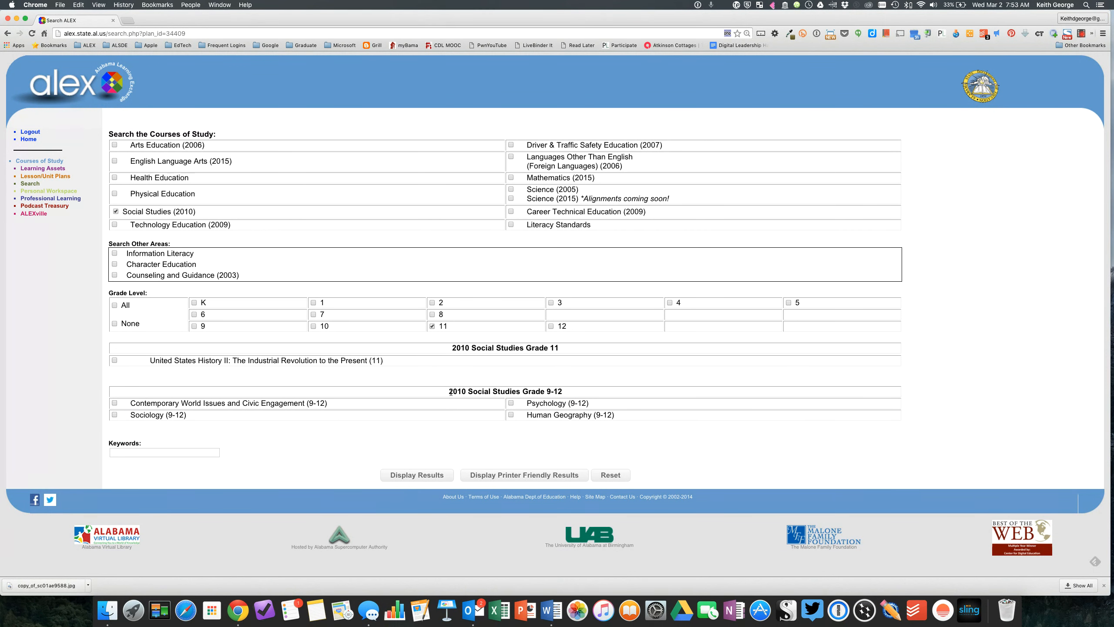
{"action": "left_click", "coordinate": [432, 327]}
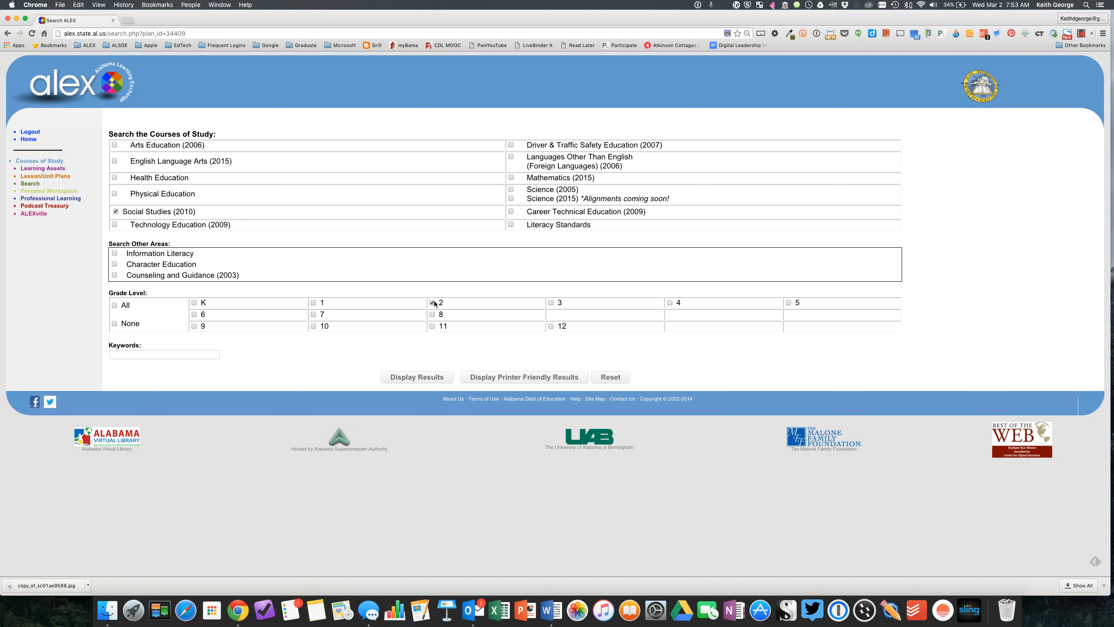
{"action": "left_click", "coordinate": [432, 303]}
Restrict the standards search to grade 7 Geography and display the matching standards.
{"action": "left_click", "coordinate": [313, 315]}
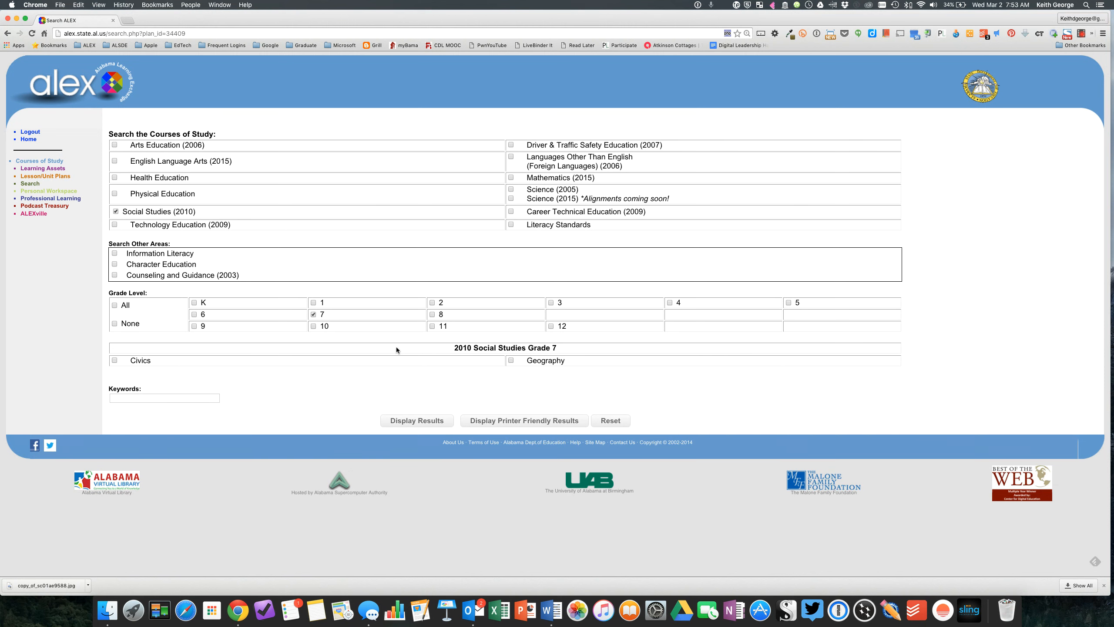
{"action": "left_click", "coordinate": [511, 360]}
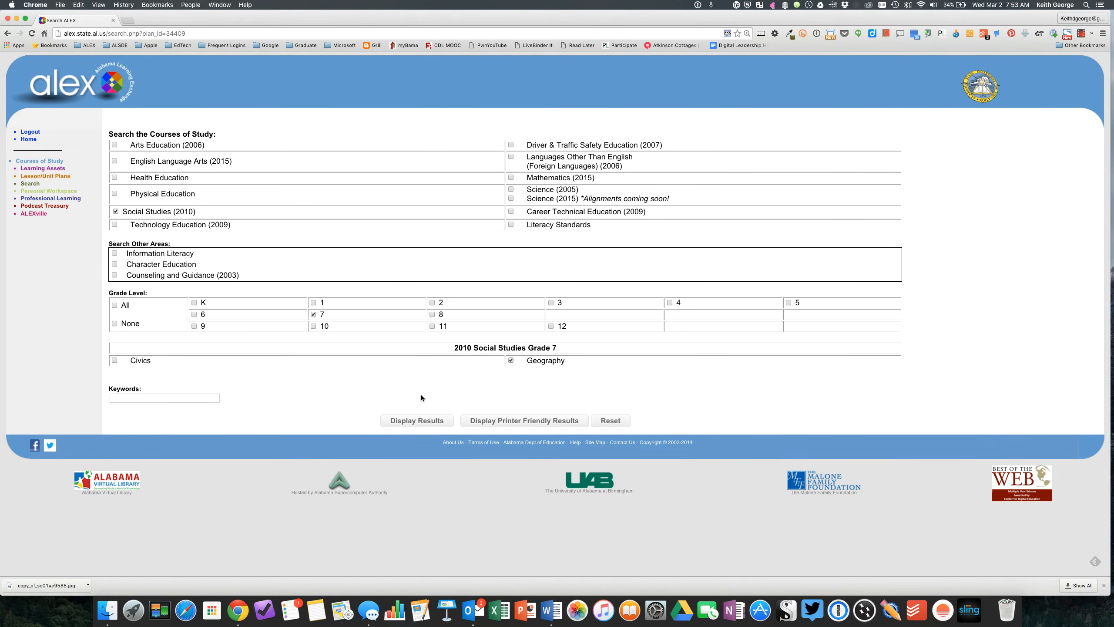
{"action": "left_click", "coordinate": [407, 421]}
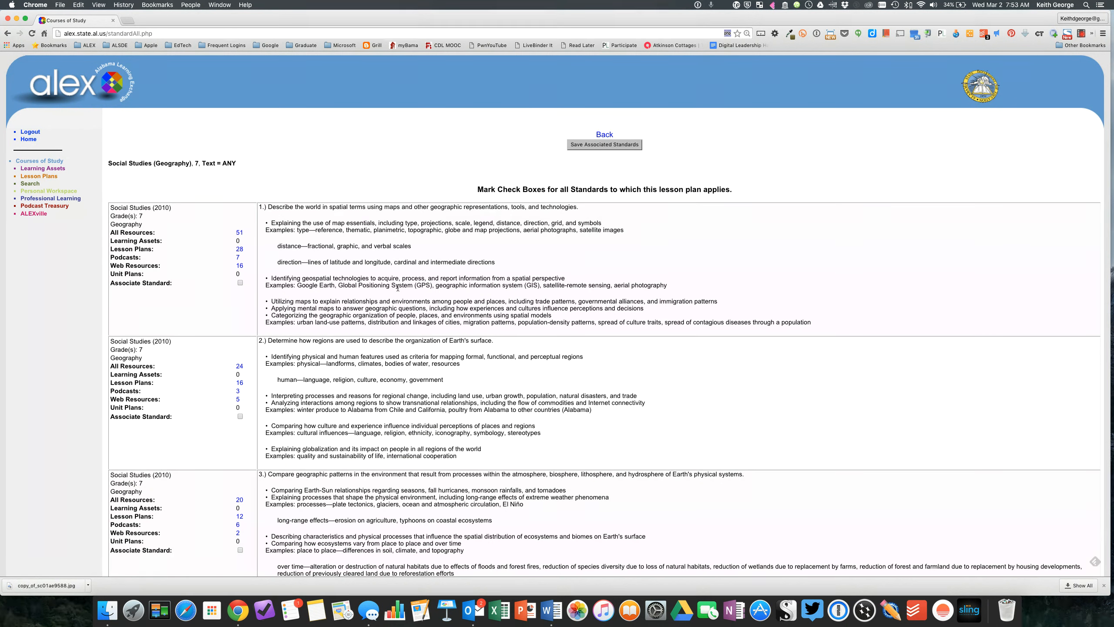
Associate Geography standards 4 (population patterns) and 5 (cultural features and diffusion) with the lesson plan and save the associations.
{"action": "scroll", "coordinate": [397, 288], "scroll_direction": "down", "scroll_amount": 2}
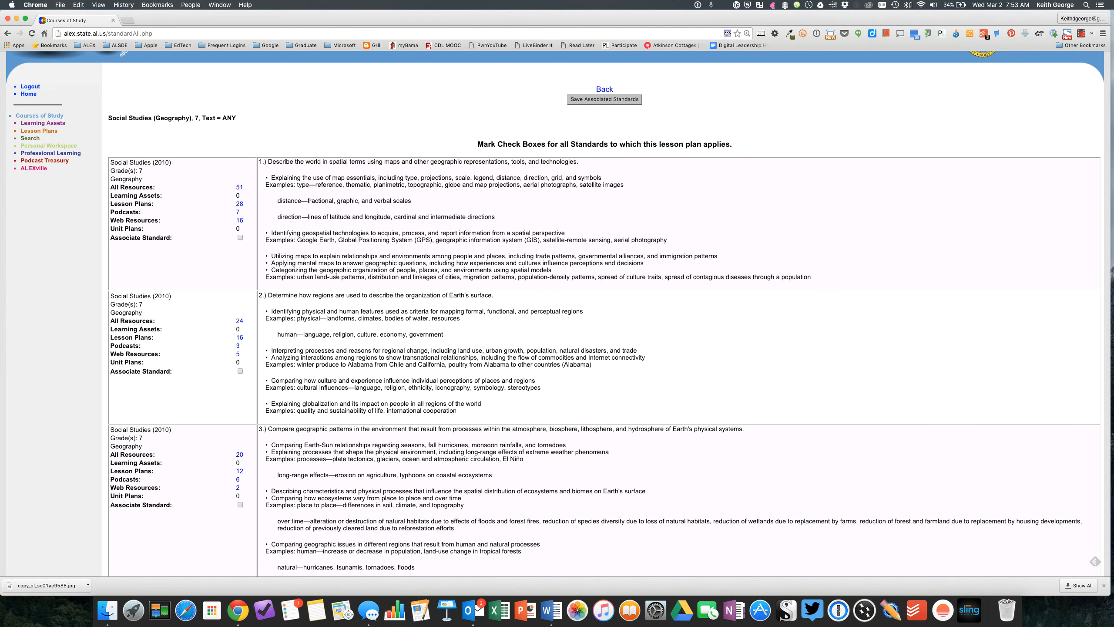
{"action": "scroll", "coordinate": [380, 231], "scroll_direction": "down", "scroll_amount": 10}
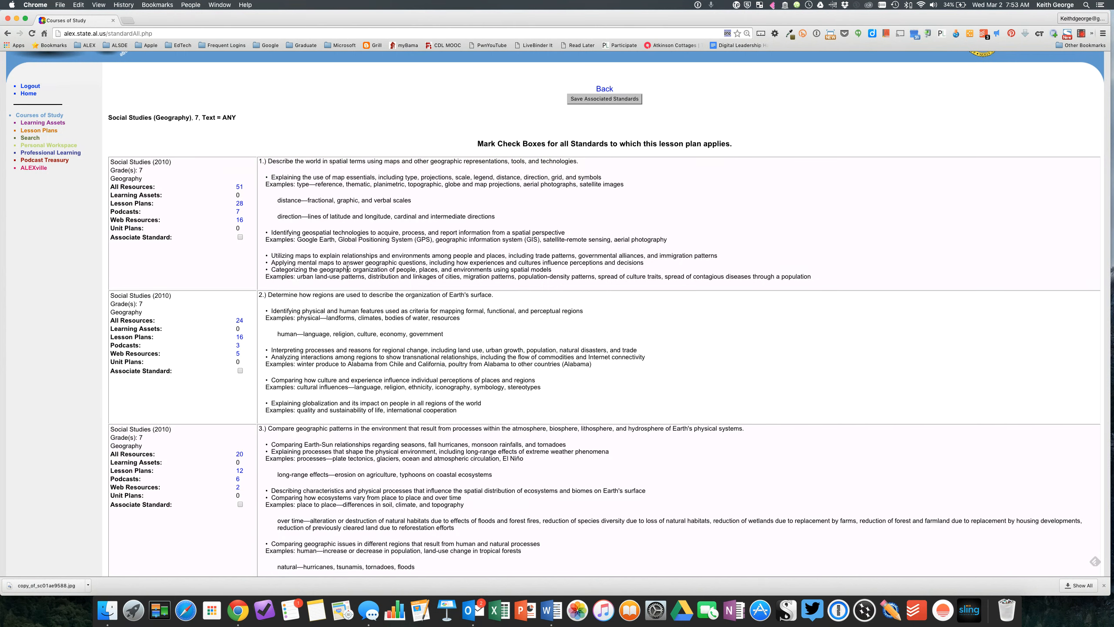
{"action": "scroll", "coordinate": [348, 269], "scroll_direction": "down", "scroll_amount": 5}
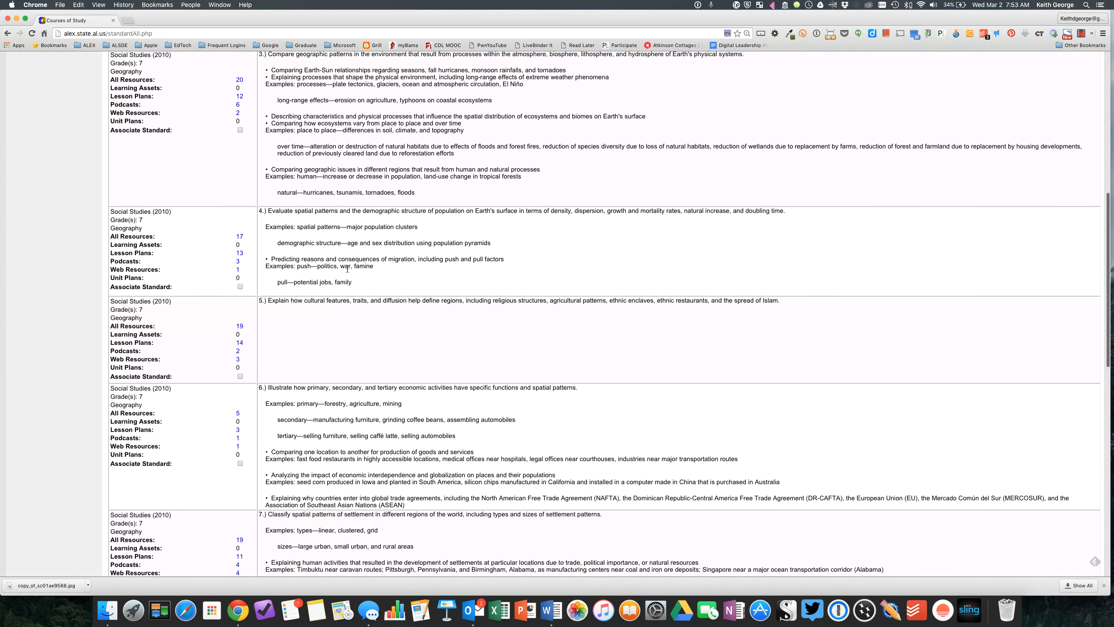
{"action": "left_click", "coordinate": [240, 286]}
{"action": "left_click", "coordinate": [240, 376]}
{"action": "scroll", "coordinate": [347, 376], "scroll_direction": "down", "scroll_amount": 20}
{"action": "left_click", "coordinate": [281, 526]}
{"action": "scroll", "coordinate": [614, 307], "scroll_direction": "down", "scroll_amount": 10}
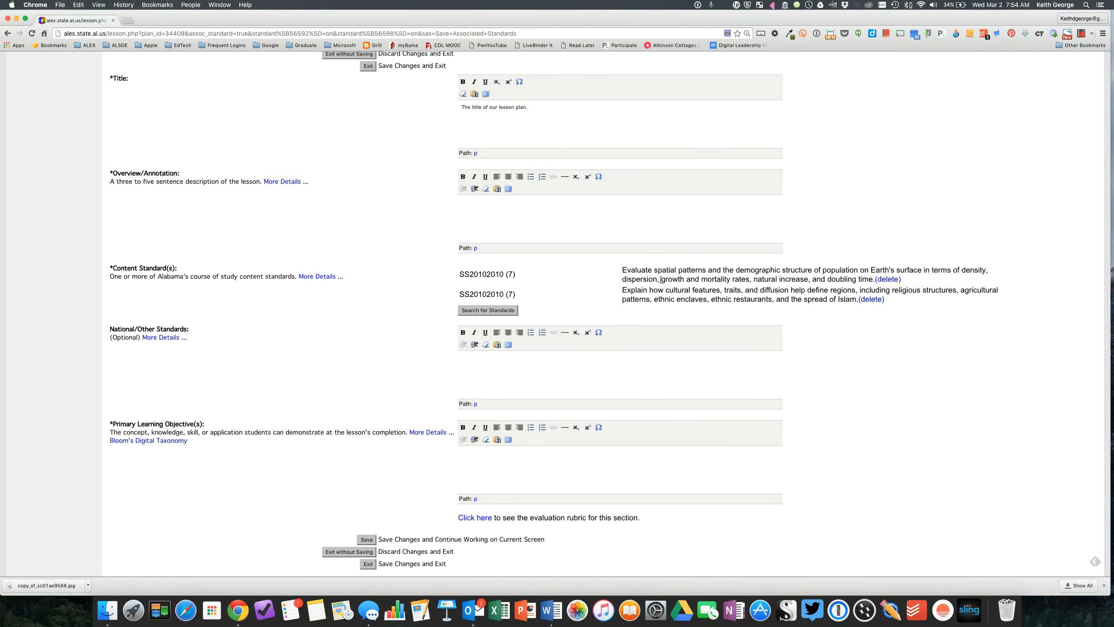
{"action": "scroll", "coordinate": [502, 321], "scroll_direction": "down", "scroll_amount": 2}
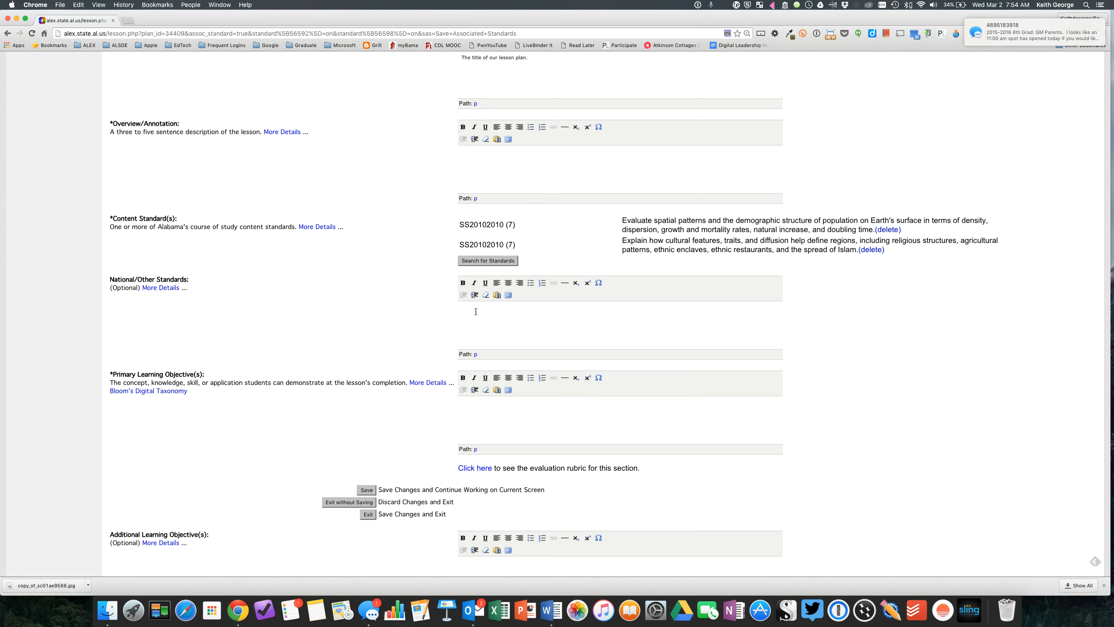
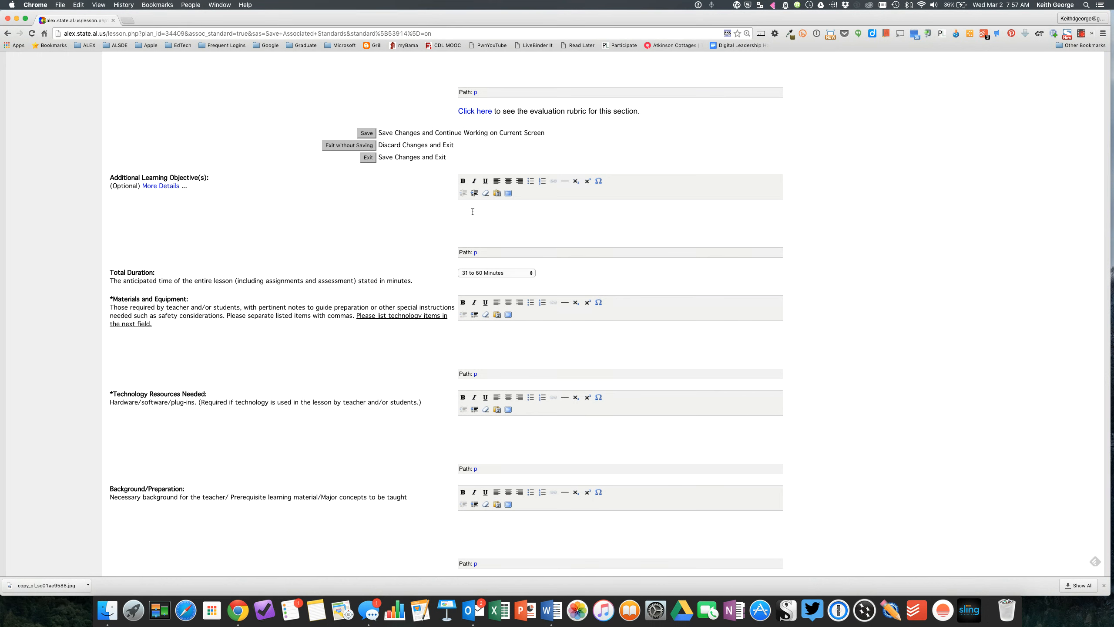
Review the time ranges available for the lesson's Total Duration without changing the selection.
{"action": "left_click", "coordinate": [473, 211]}
{"action": "scroll", "coordinate": [474, 197], "scroll_direction": "down", "scroll_amount": 3}
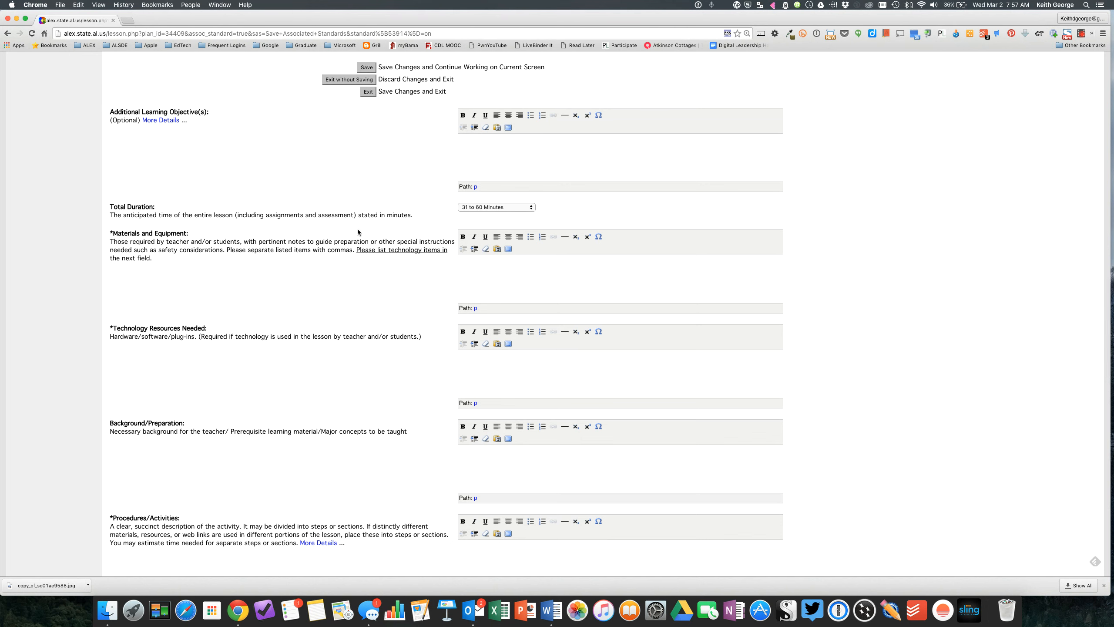
{"action": "left_click", "coordinate": [499, 207]}
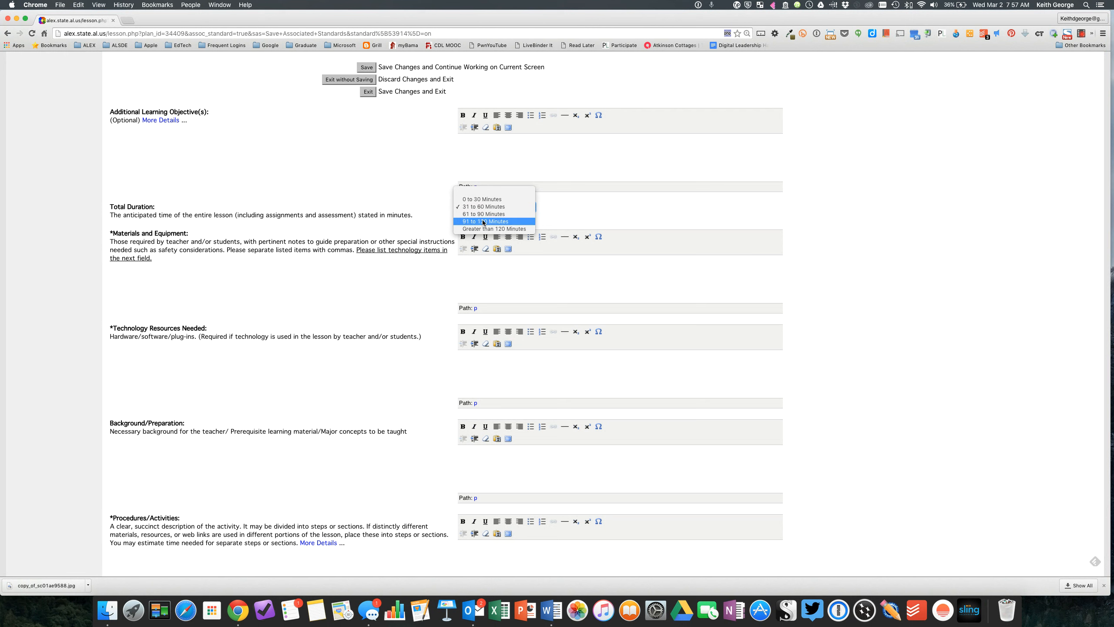
{"action": "left_click", "coordinate": [548, 210]}
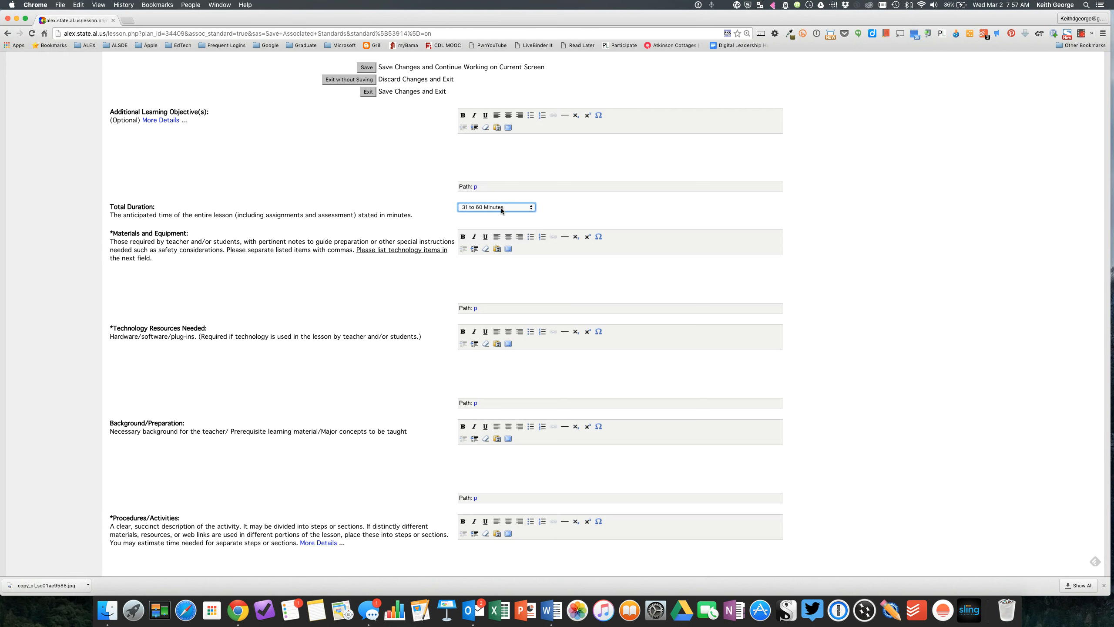
{"action": "left_click", "coordinate": [501, 207]}
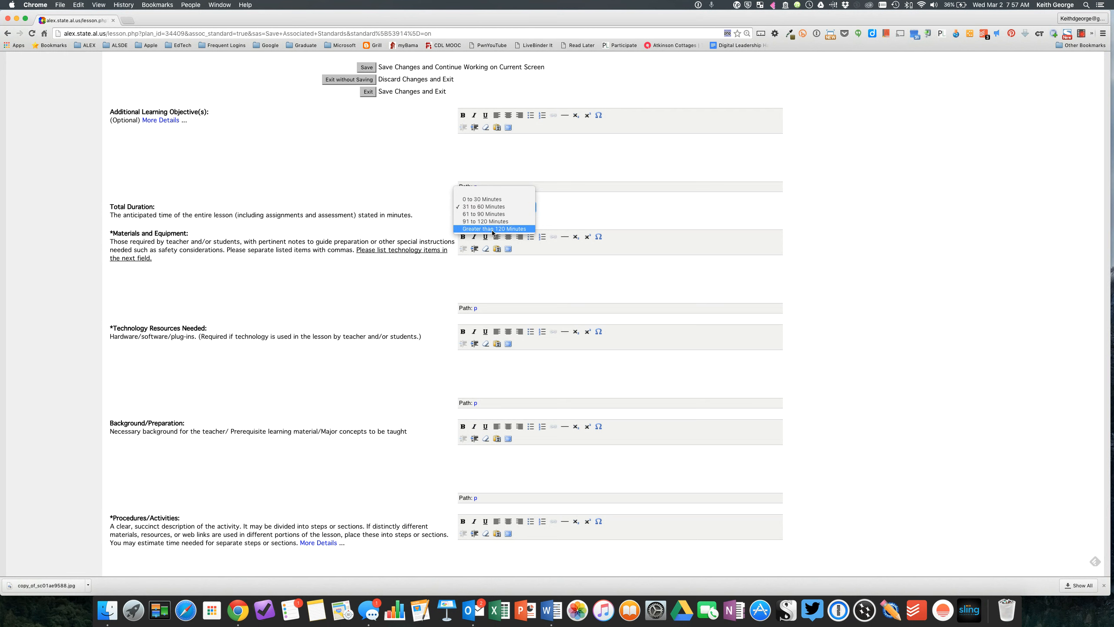
{"action": "left_click", "coordinate": [567, 210]}
{"action": "left_click", "coordinate": [492, 208]}
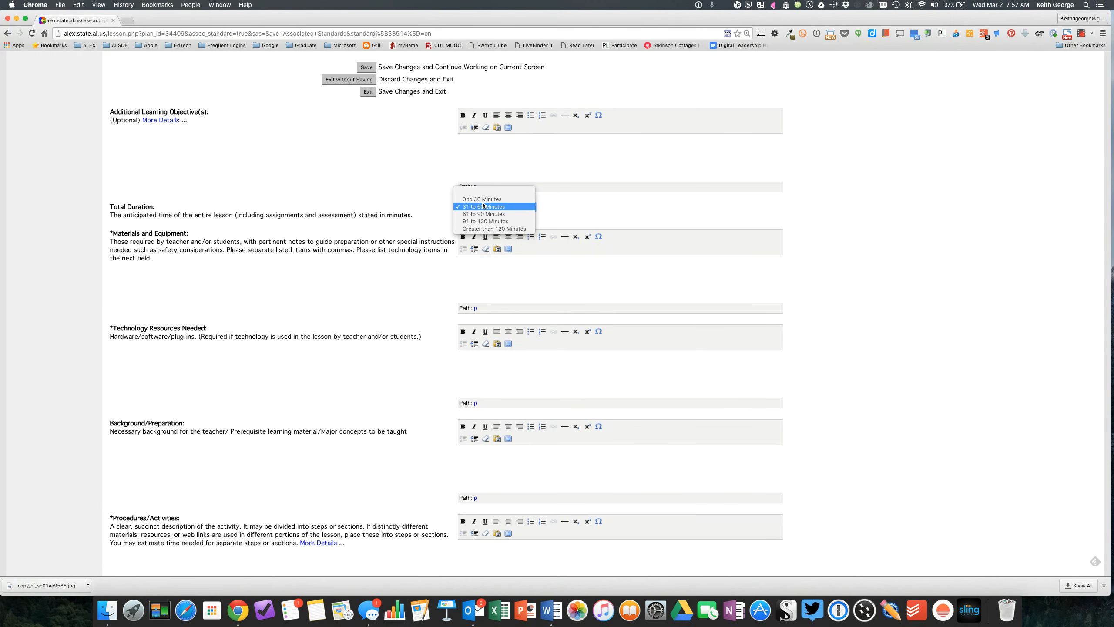
{"action": "left_click", "coordinate": [564, 211]}
Examine the Materials and Equipment instructions, highlighting the note on listing technology items and the Technology Resources Needed label.
{"action": "scroll", "coordinate": [362, 288], "scroll_direction": "down", "scroll_amount": 3}
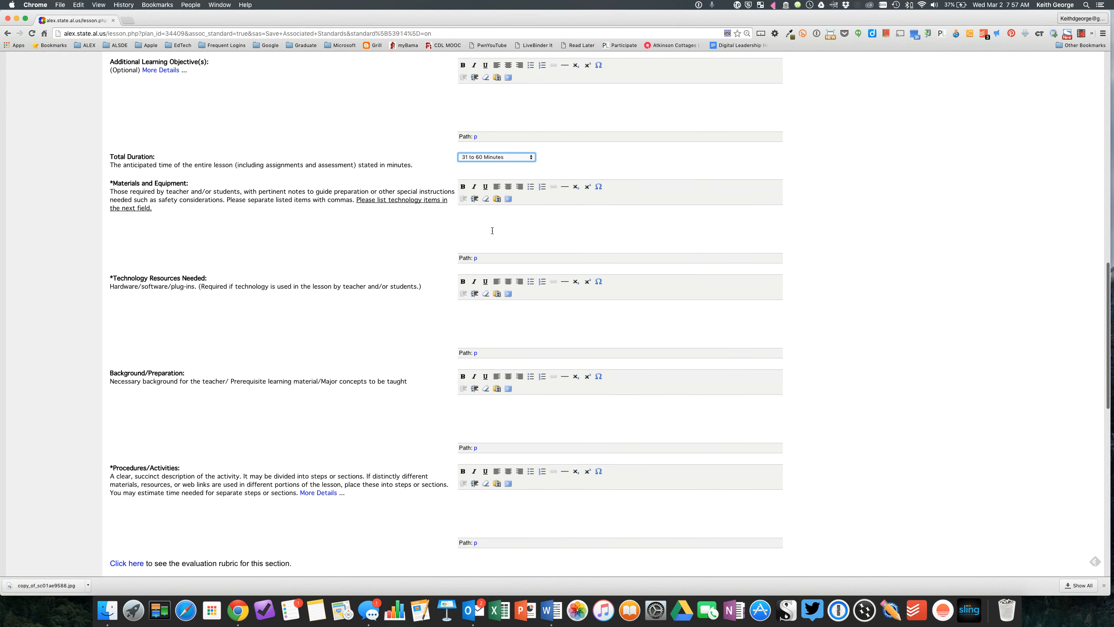
{"action": "left_click", "coordinate": [496, 217]}
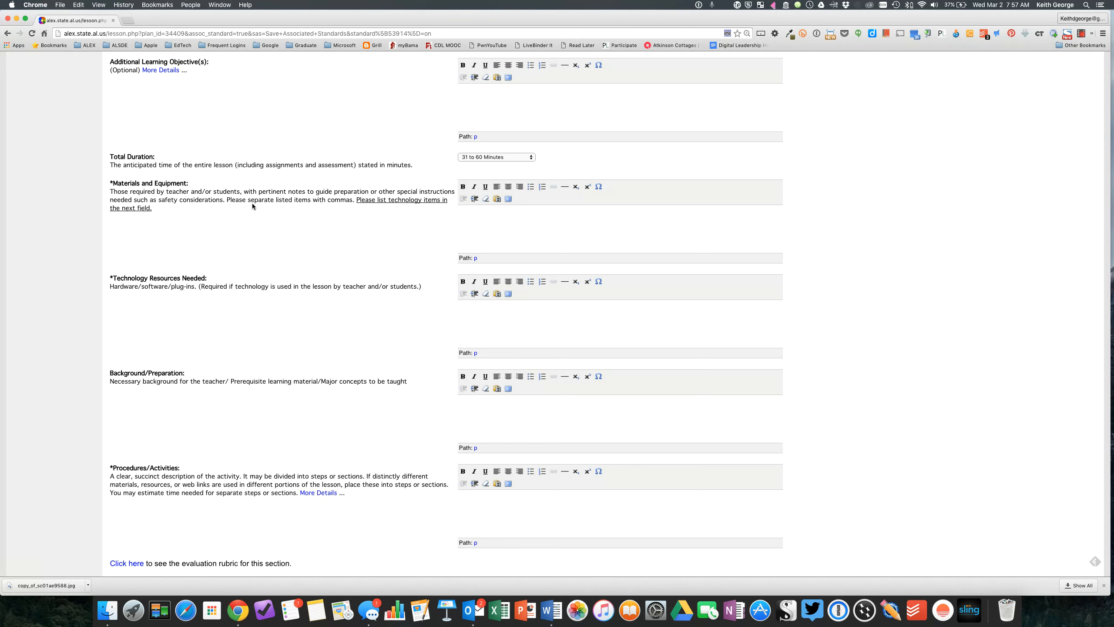
{"action": "left_click_drag", "start_coordinate": [355, 202], "coordinate": [429, 201]}
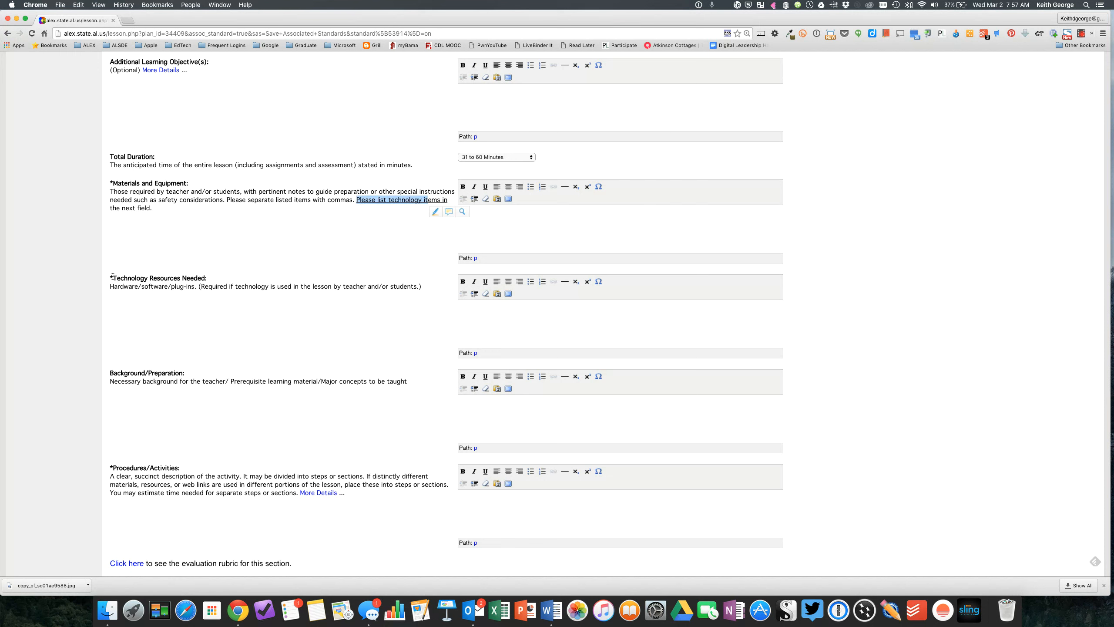
{"action": "left_click_drag", "start_coordinate": [113, 278], "coordinate": [173, 281]}
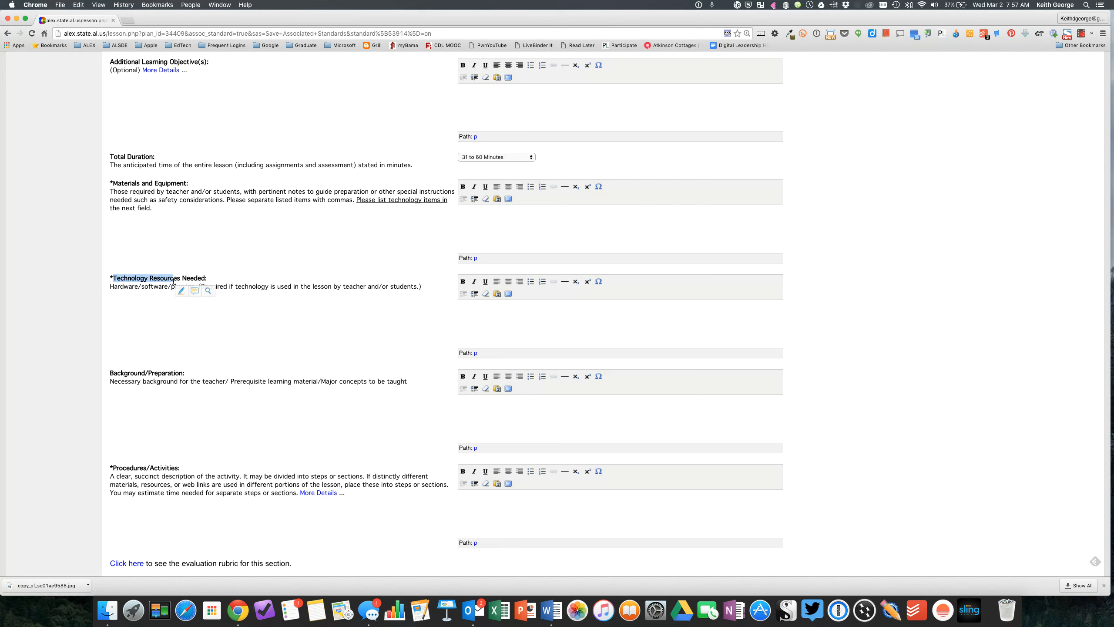
Fill in Materials and Equipment with "Colored paper (3 sheets per student)", "Markers" and "Graph paper" on separate lines.
{"action": "left_click", "coordinate": [470, 218]}
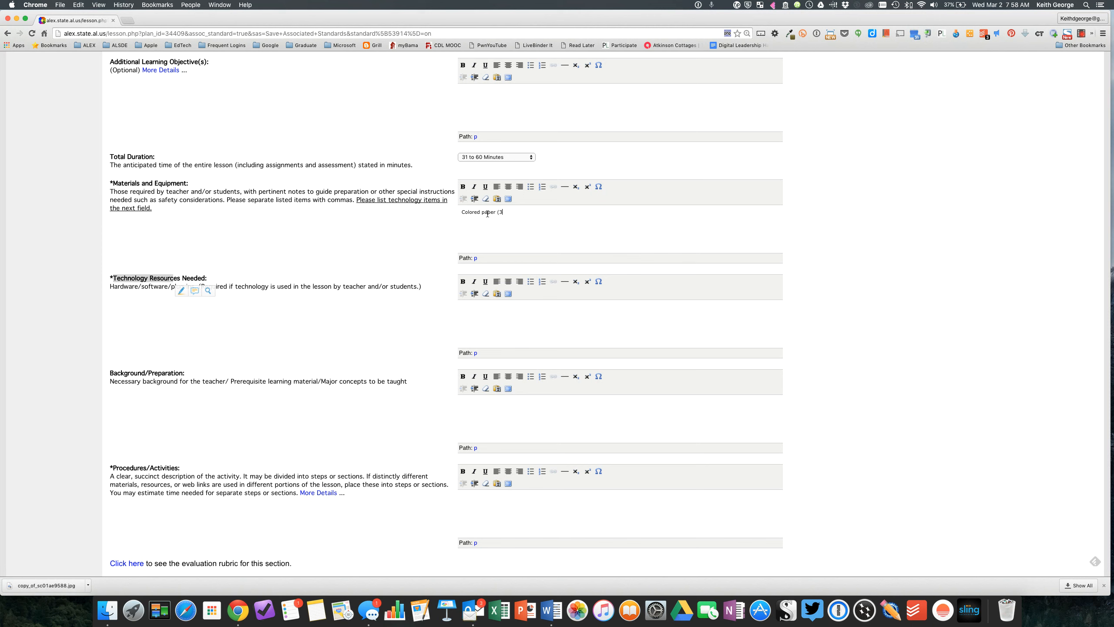
{"action": "type", "text": "sheets"}
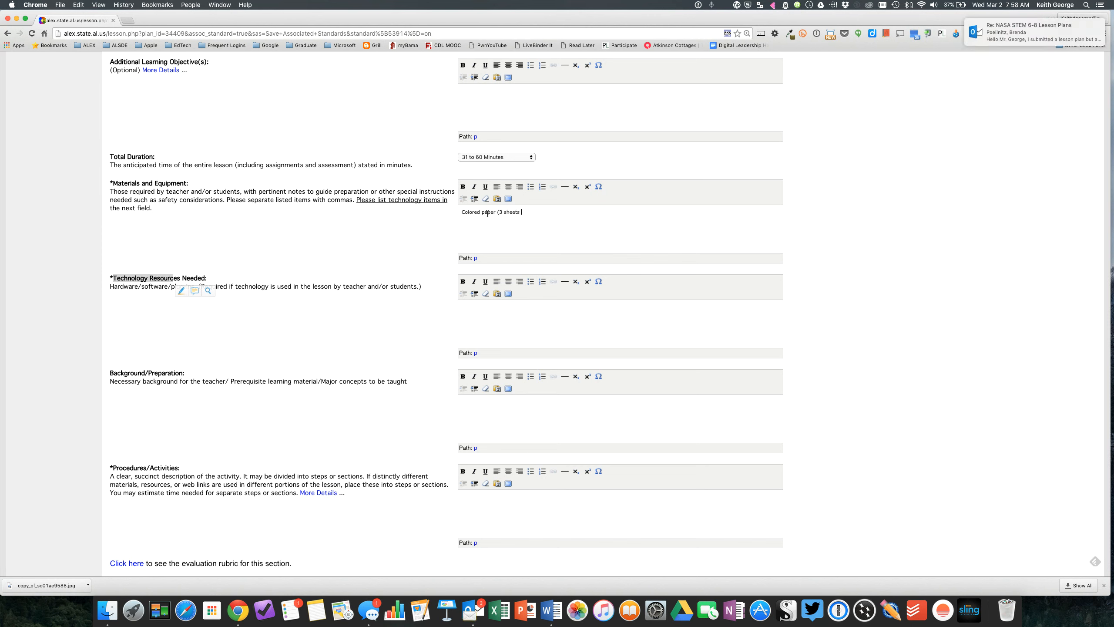
{"action": "type", "text": " per student) "}
{"action": "type", "text": "Markers"}
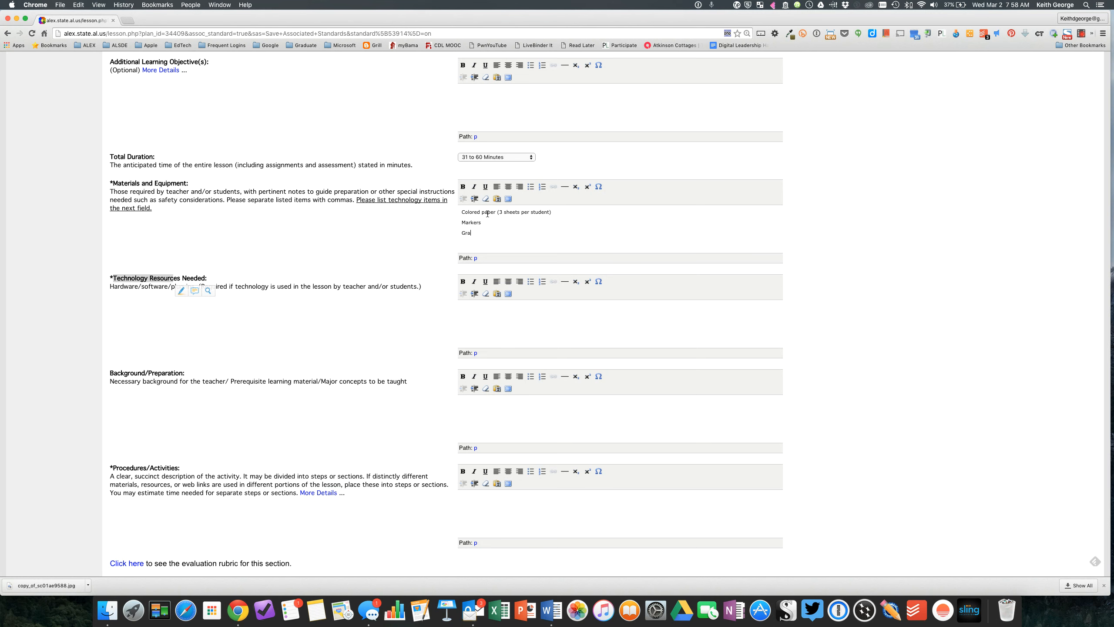
{"action": "type", "text": "paper"}
List "Internet Access", "Computer/device with word processing" and "Interactive White Board to demo project" under Technology Resources Needed.
{"action": "left_click", "coordinate": [530, 305]}
{"action": "type", "text": "Internet"}
{"action": "type", "text": " Access "}
{"action": "type", "text": "Comp"}
{"action": "type", "text": "uter/deevice"}
{"action": "type", "text": "with word processing"}
{"action": "left_click", "coordinate": [494, 317]}
{"action": "key", "text": "BackSpace"}
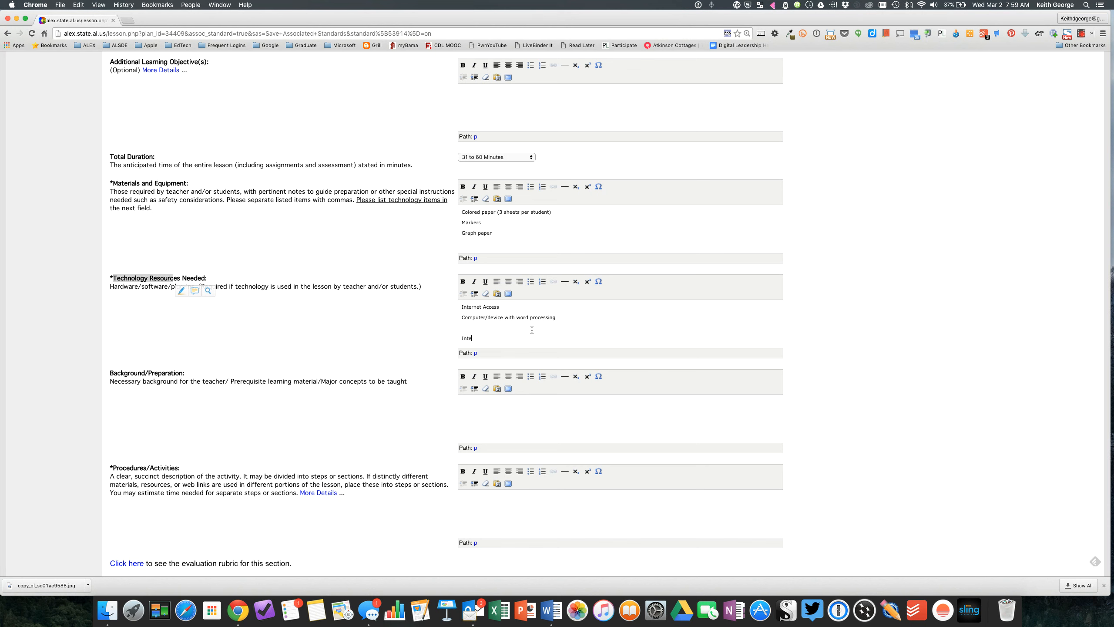
{"action": "type", "text": "ractive White Board to demo project"}
{"action": "left_click_drag", "start_coordinate": [516, 337], "coordinate": [554, 337]}
Enter "Teacher Prep- Ensure all apps are loaded on devices" as the first line of Background/Preparation.
{"action": "scroll", "coordinate": [516, 333], "scroll_direction": "down", "scroll_amount": 4}
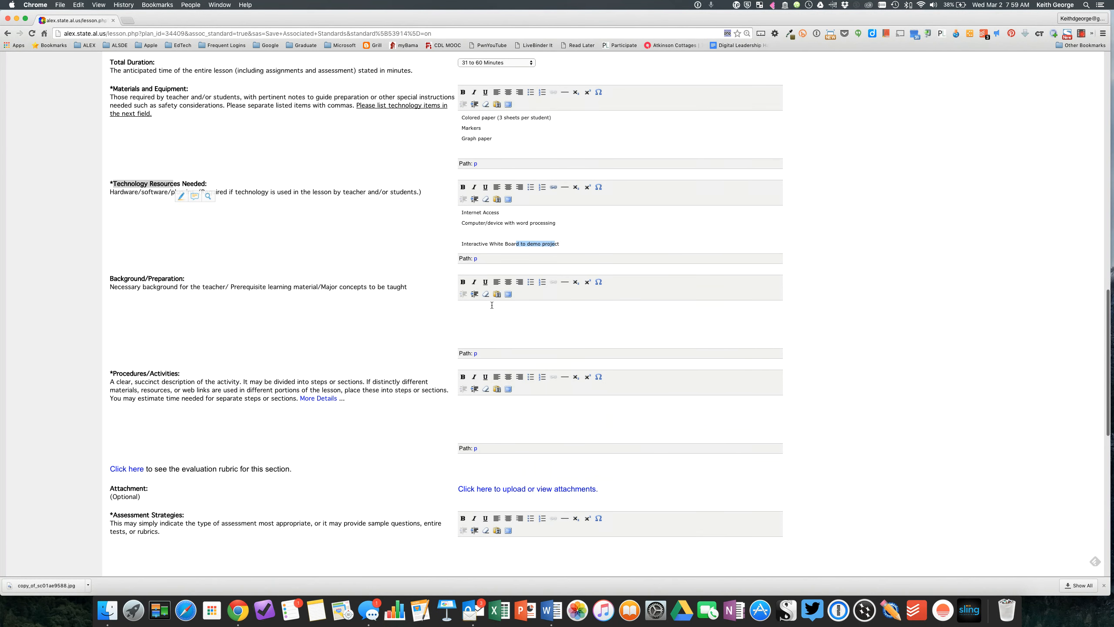
{"action": "left_click", "coordinate": [490, 305]}
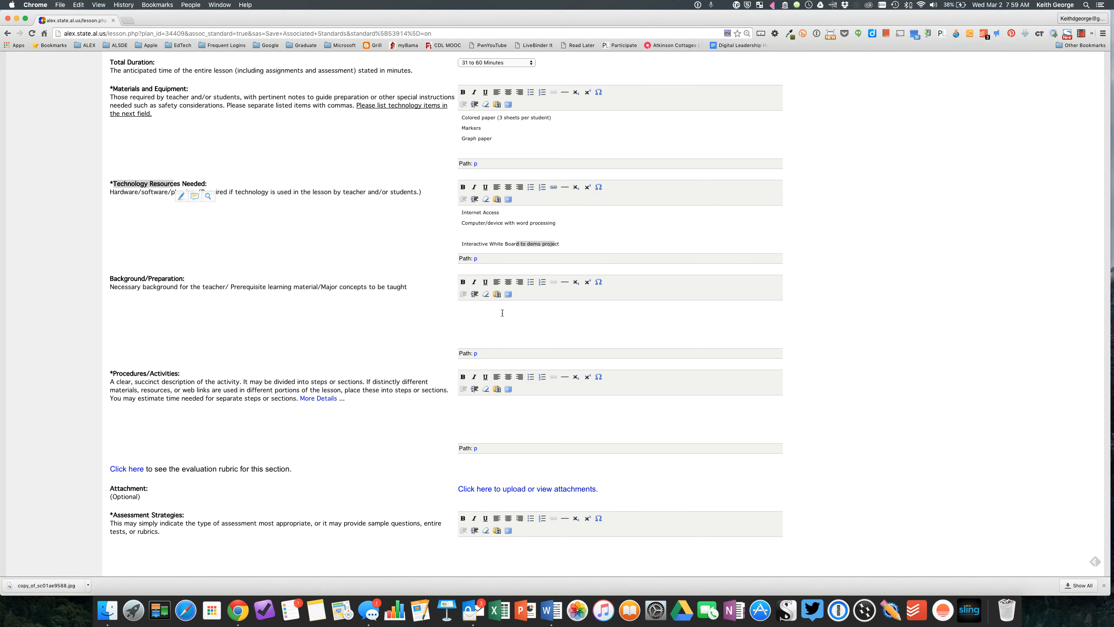
{"action": "scroll", "coordinate": [502, 312], "scroll_direction": "down", "scroll_amount": 2}
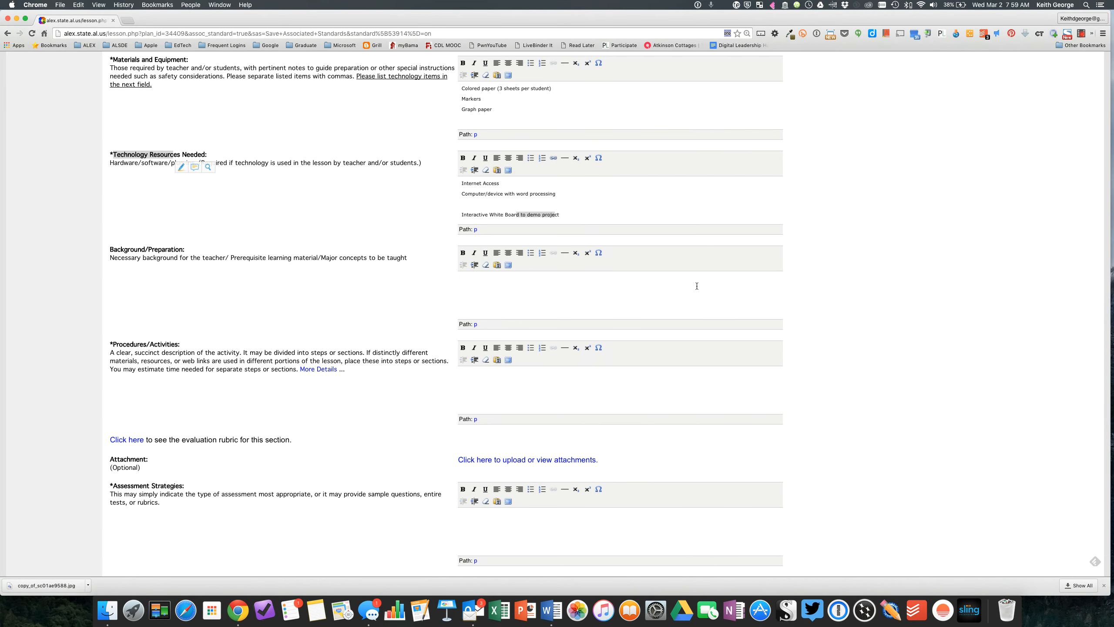
{"action": "type", "text": "ache"}
{"action": "type", "text": "r Prep- Ensure all apps are l"}
{"action": "type", "text": "oaded"}
Add the line "Student Background- This lesson should follow previous work on Latitude and Longitude." to Background/Preparation, correcting the spelling of Latitude.
{"action": "type", "text": "dent Background- This lesson should follow previous work on L"}
{"action": "type", "text": " a"}
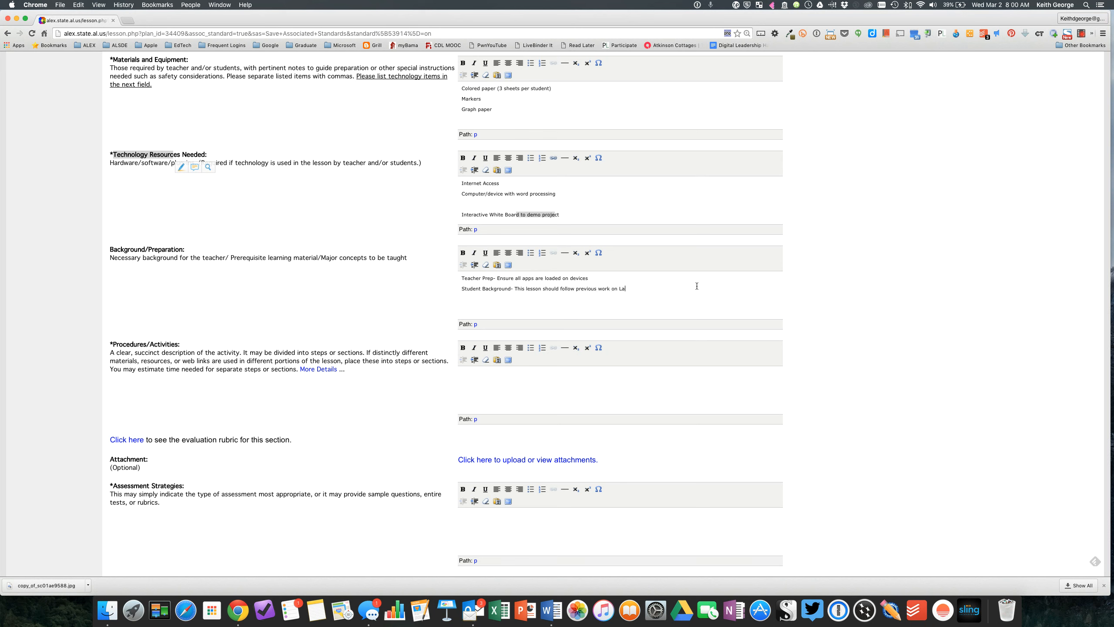
{"action": "type", "text": "e and Longitude."}
{"action": "right_click", "coordinate": [629, 289]}
{"action": "left_click", "coordinate": [656, 295]}
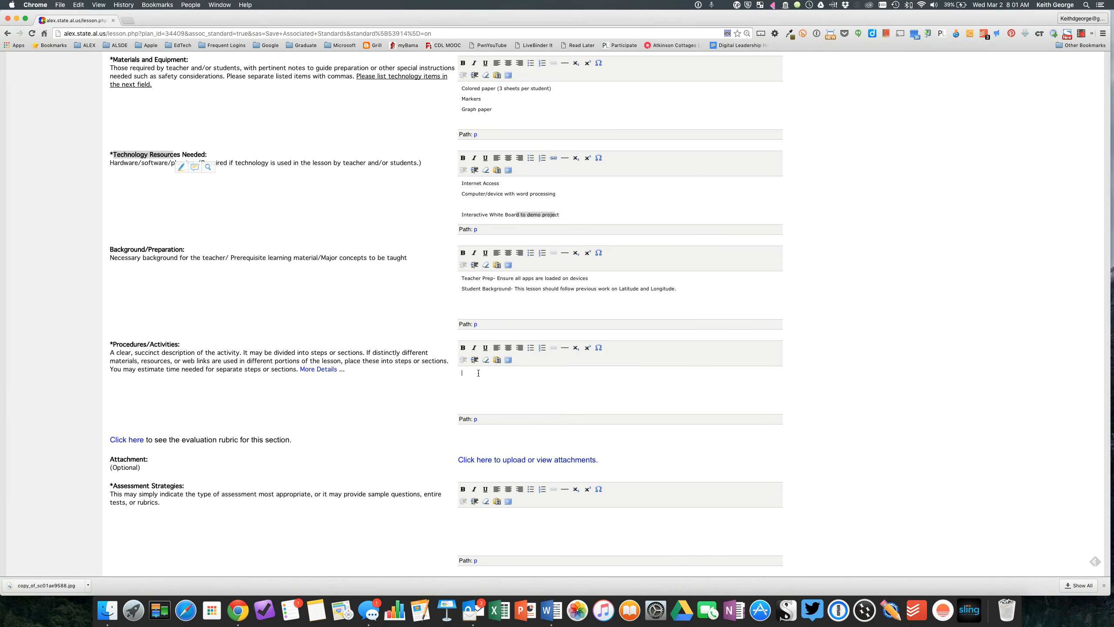
Start a numbered Procedures/Activities list: Have students complete bellringer that is on the board- "How can sailors determine where they are when no land is in sight?".
{"action": "scroll", "coordinate": [478, 372], "scroll_direction": "down", "scroll_amount": 3}
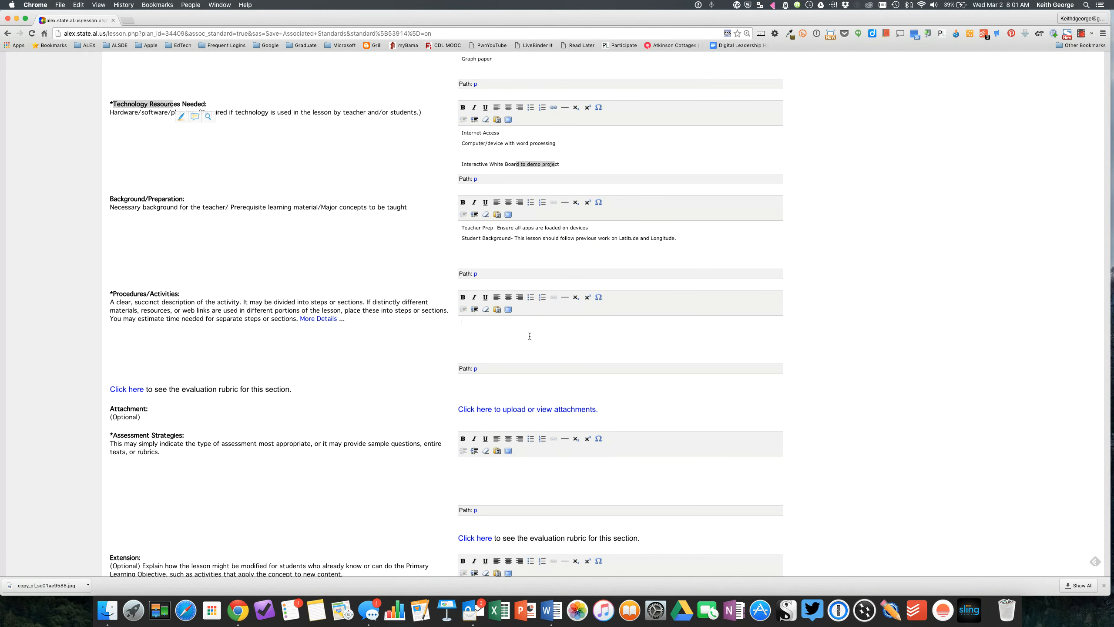
{"action": "left_click", "coordinate": [490, 323]}
{"action": "left_click", "coordinate": [490, 322]}
{"action": "left_click", "coordinate": [542, 298]}
{"action": "type", "text": "Have students complete b"}
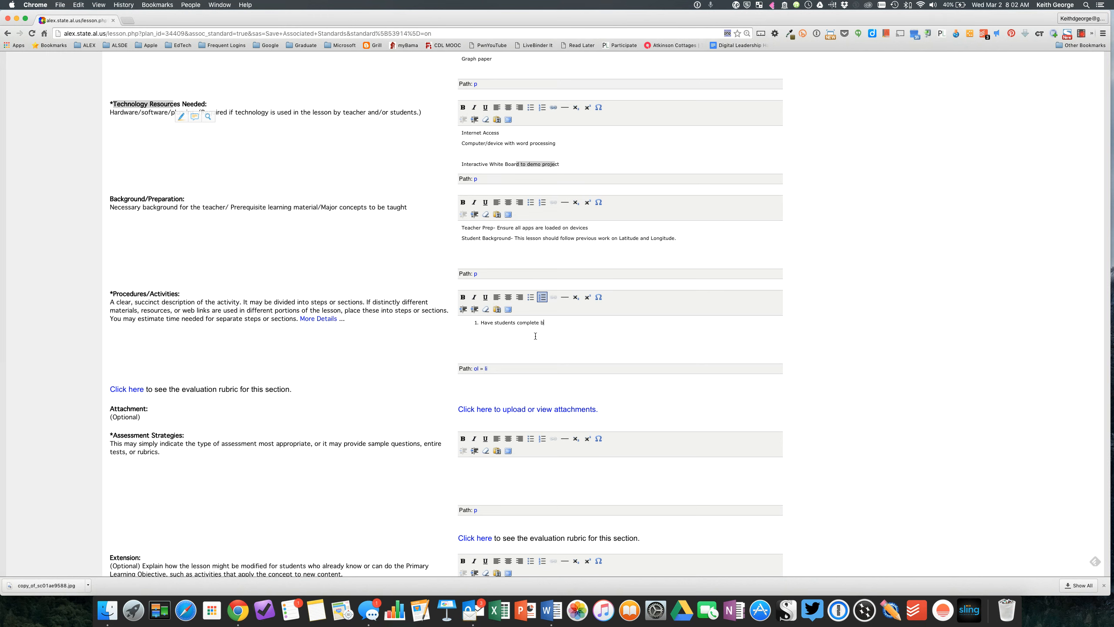
{"action": "type", "text": "ellringer that is on the board- \"H"}
{"action": "type", "text": "ow "}
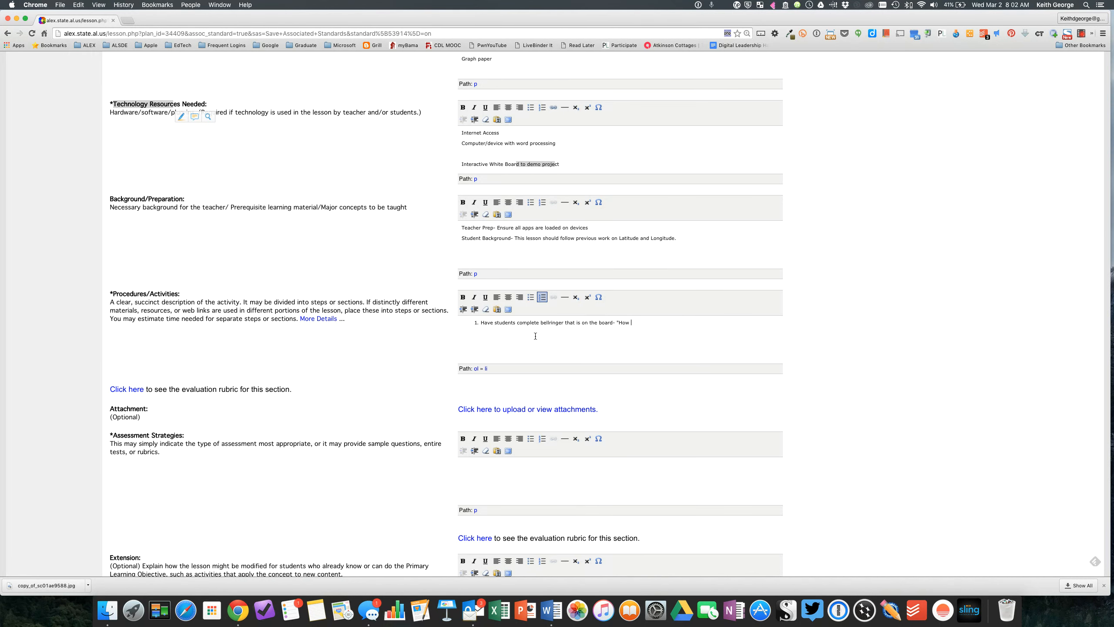
{"action": "type", "text": "can sailors determine where they are when no land is in sight?"}
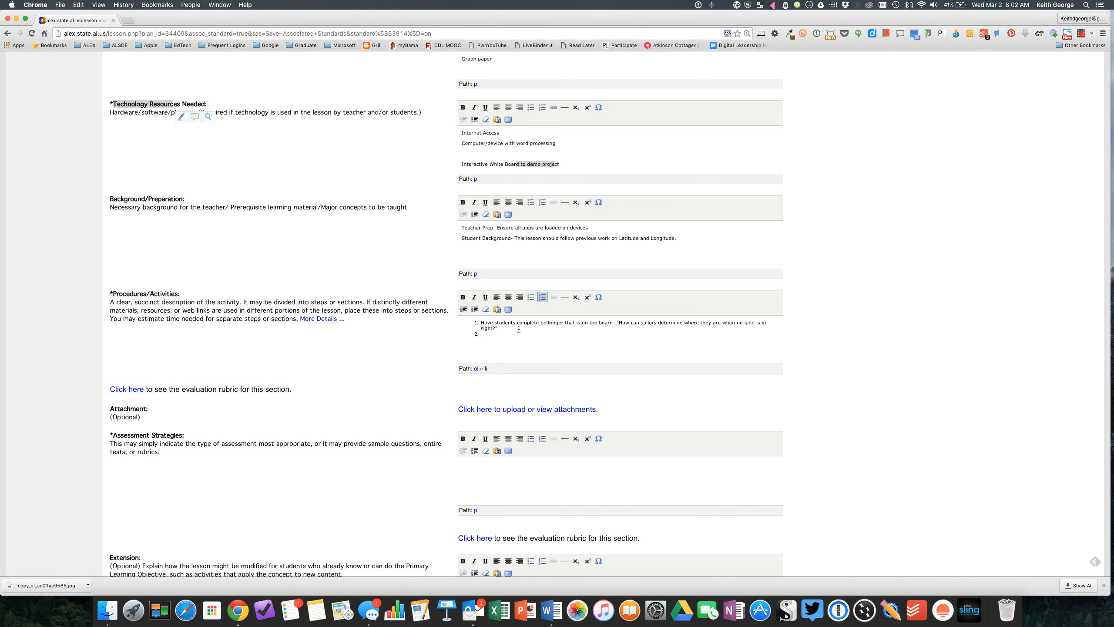
Add procedure 2, "Teacher will present Latitude and longitude presentation using Interactive White Board. (See attached)", and begin an empty third item.
{"action": "type", "text": "her will present Latitude and longitude presentation using"}
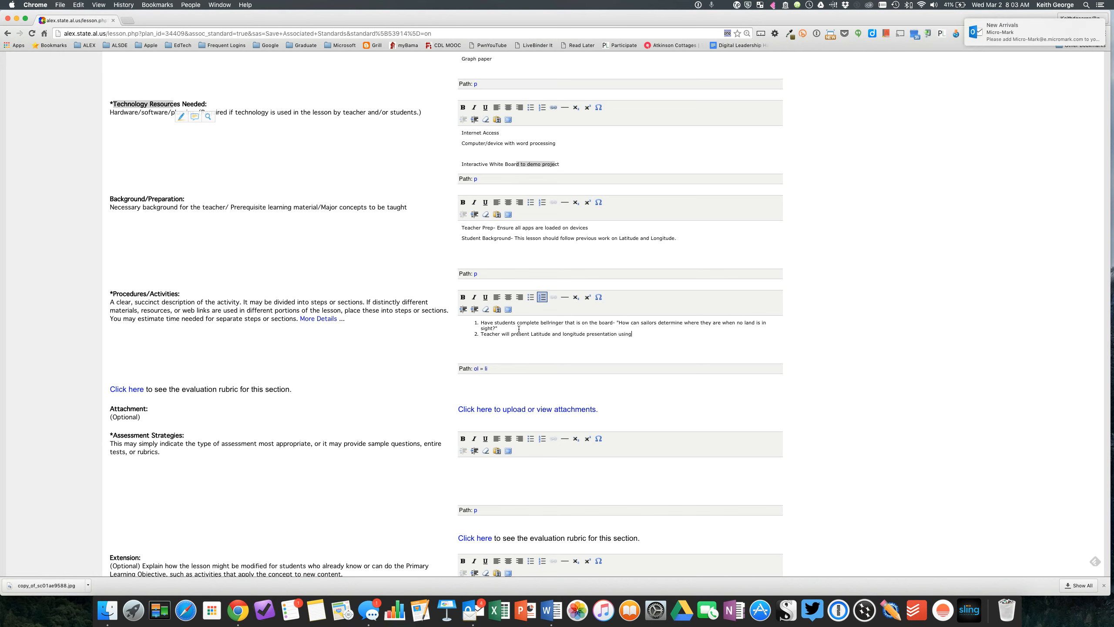
{"action": "type", "text": " Interactive "}
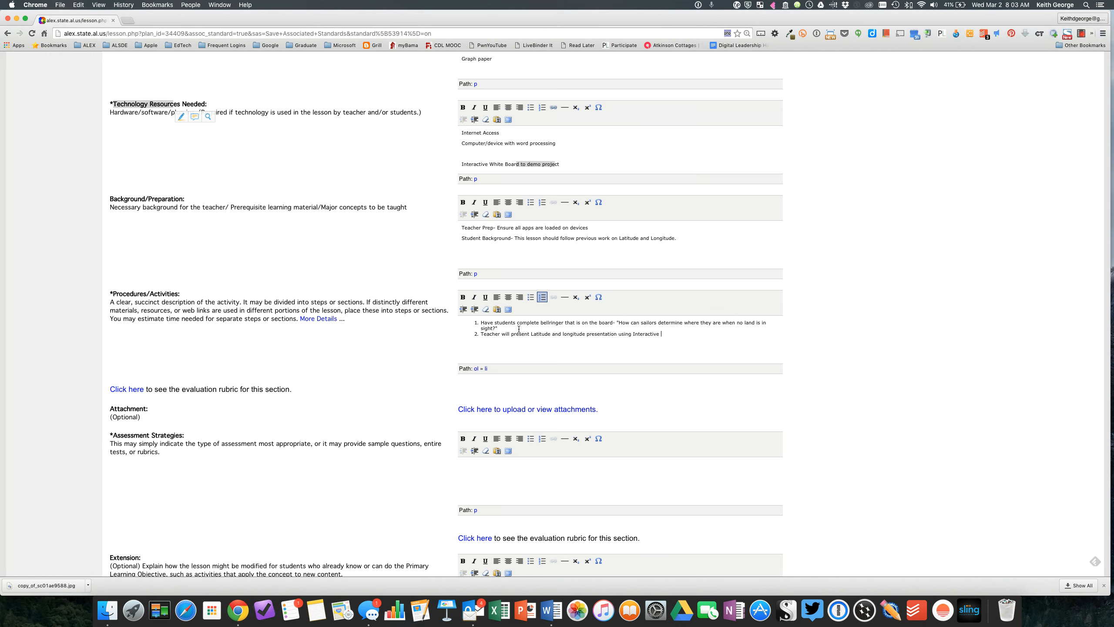
{"action": "type", "text": "White Board. (See attached"}
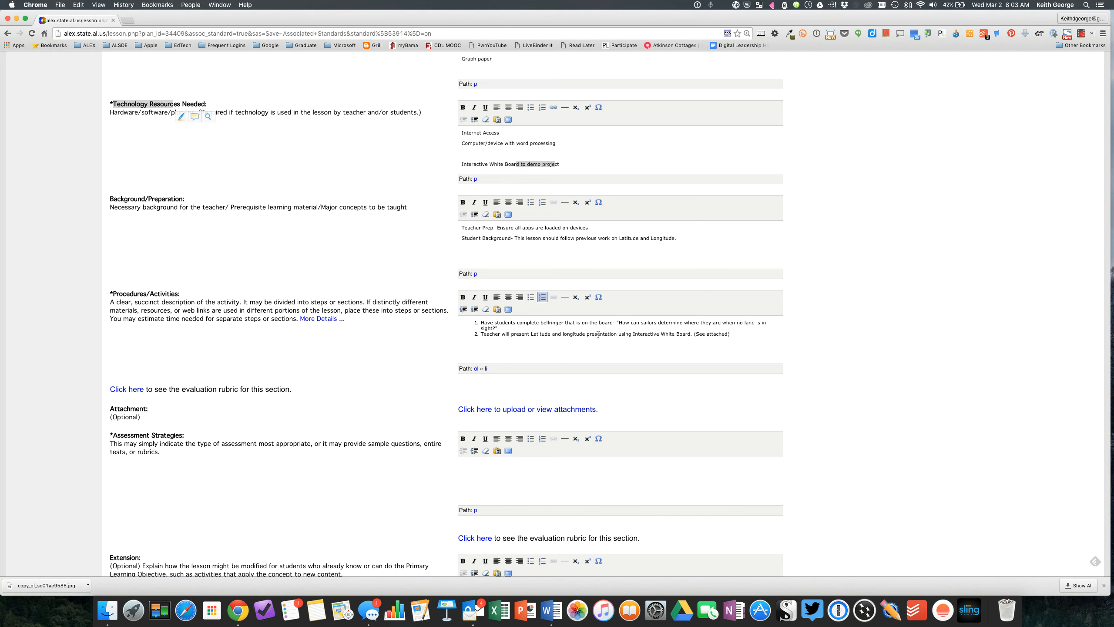
{"action": "left_click_drag", "start_coordinate": [587, 334], "coordinate": [616, 336]}
{"action": "left_click", "coordinate": [739, 334]}
Open the lesson plan's attachment upload page and choose A-Guide-to-Four-Cs.pdf from the Documents folder.
{"action": "scroll", "coordinate": [523, 342], "scroll_direction": "down", "scroll_amount": 5}
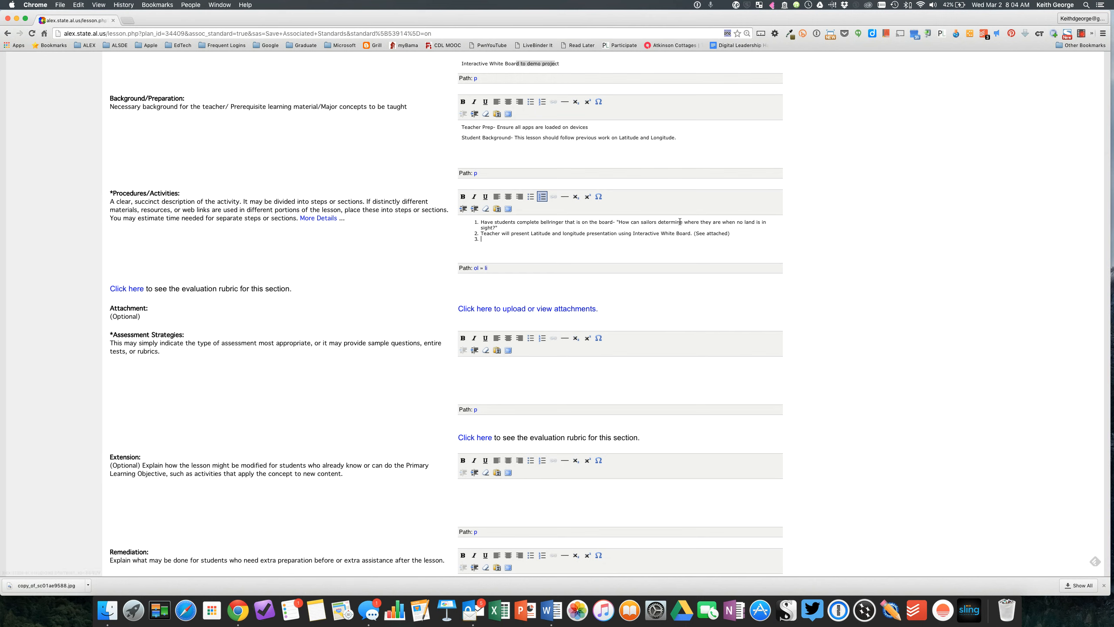
{"action": "left_click", "coordinate": [480, 309]}
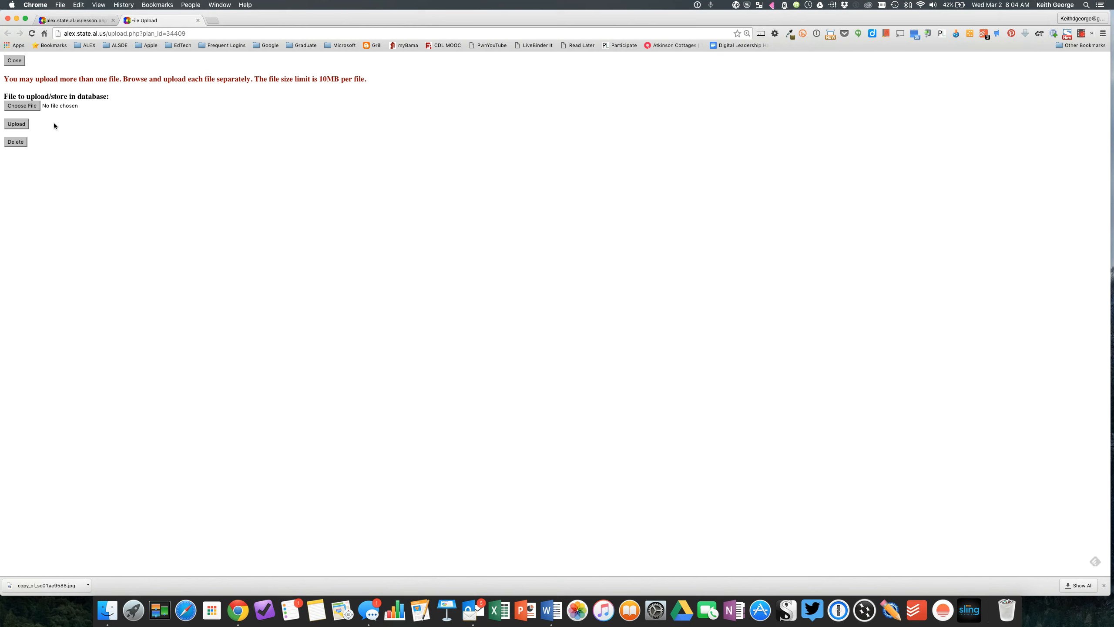
{"action": "left_click", "coordinate": [24, 107]}
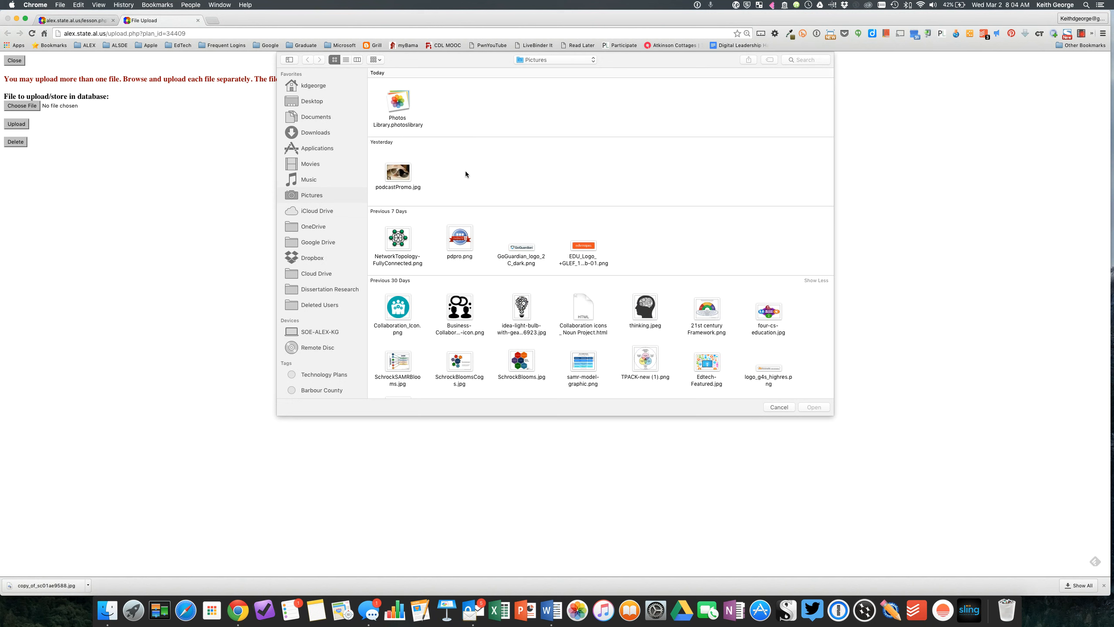
{"action": "scroll", "coordinate": [465, 172], "scroll_direction": "down", "scroll_amount": 5}
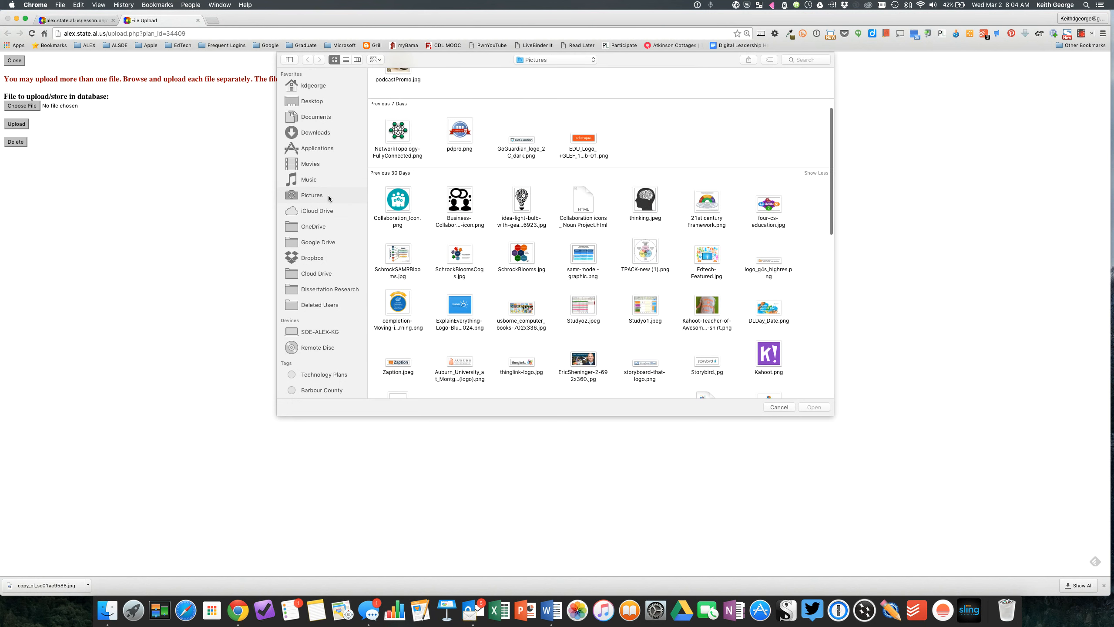
{"action": "left_click", "coordinate": [321, 118]}
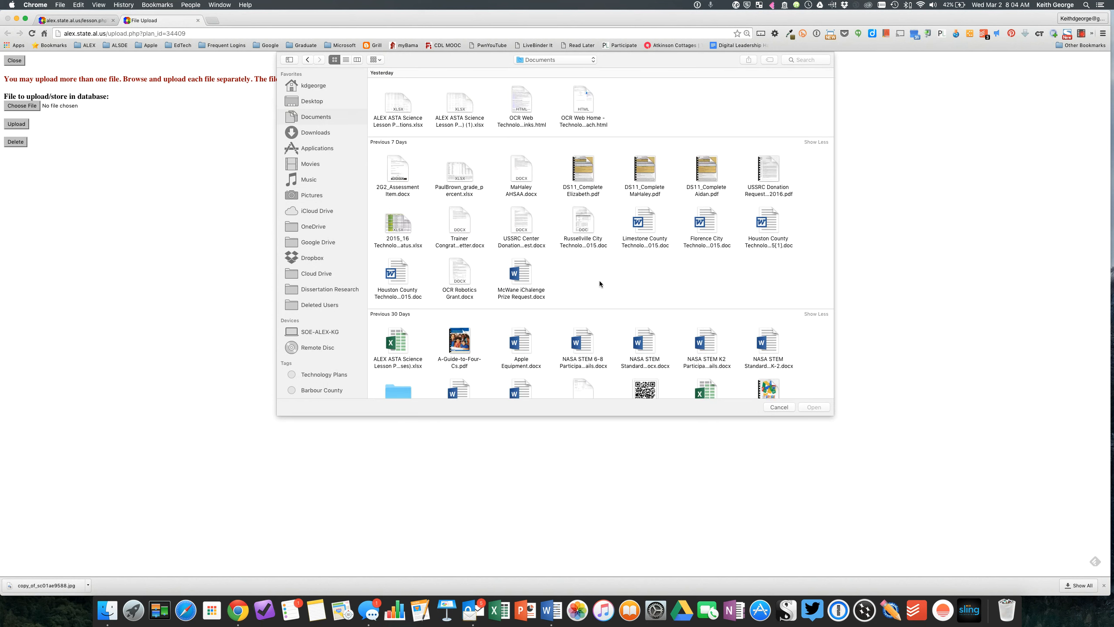
{"action": "scroll", "coordinate": [600, 283], "scroll_direction": "down", "scroll_amount": 10}
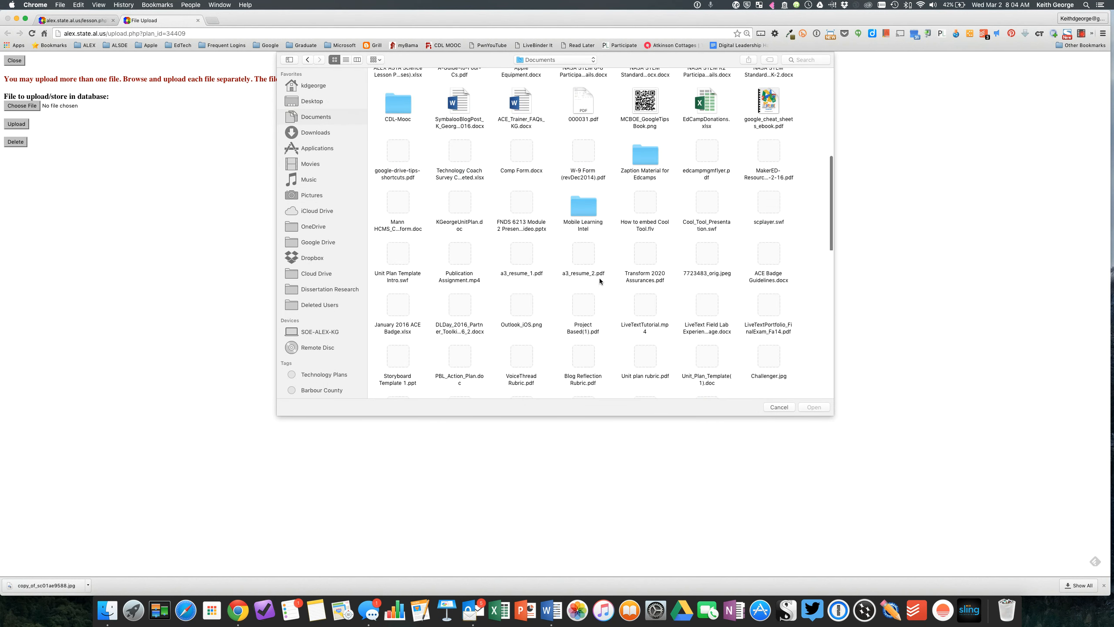
{"action": "scroll", "coordinate": [599, 281], "scroll_direction": "down", "scroll_amount": 7}
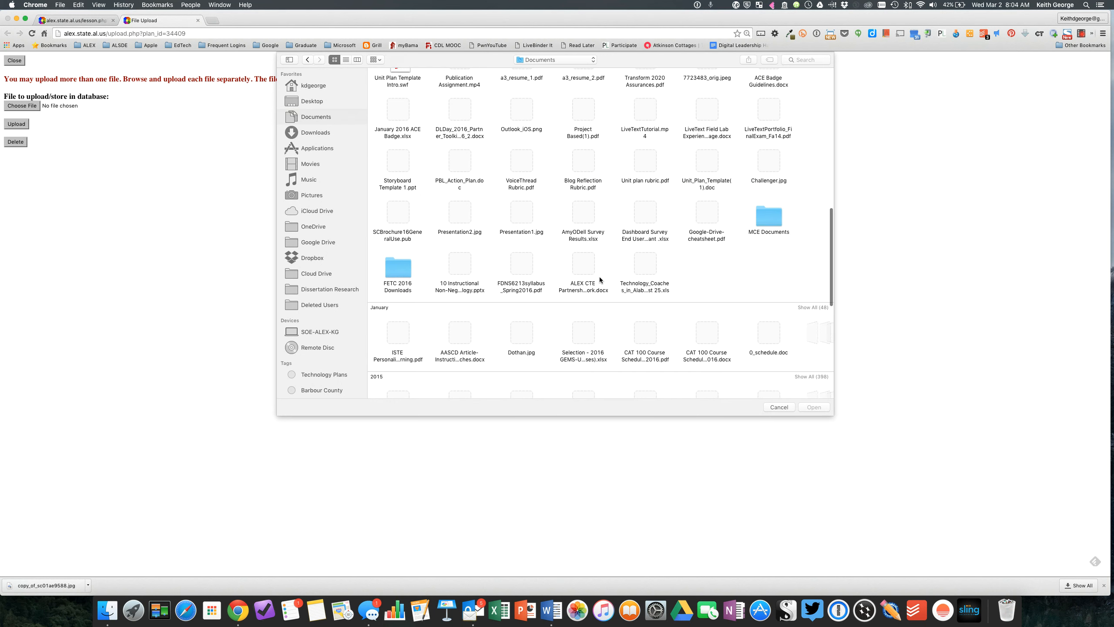
{"action": "scroll", "coordinate": [600, 280], "scroll_direction": "down", "scroll_amount": 7}
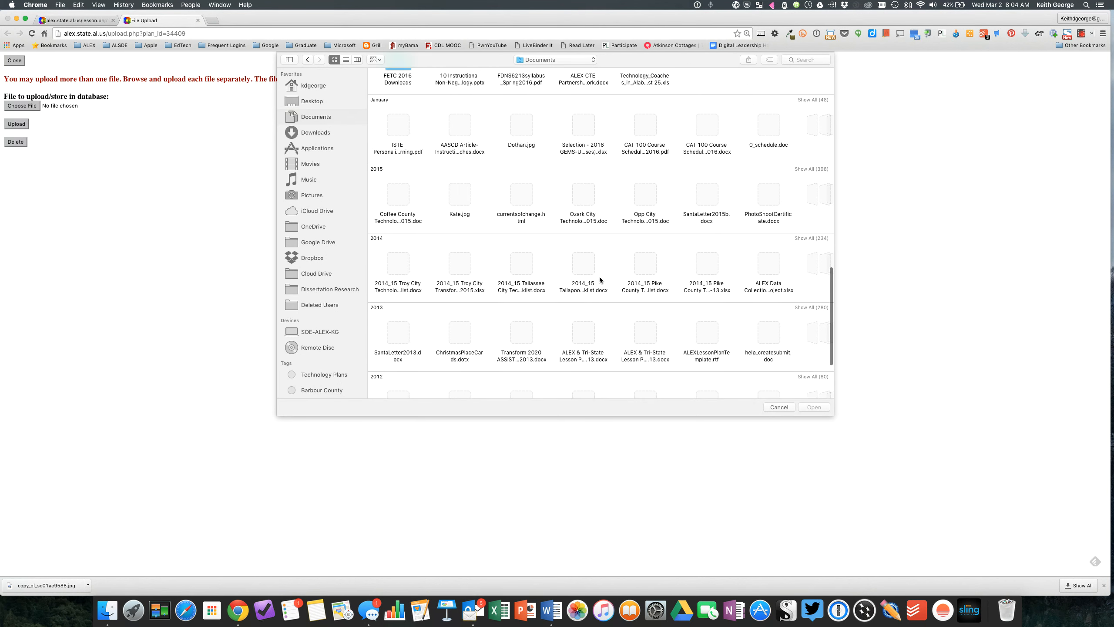
{"action": "scroll", "coordinate": [599, 280], "scroll_direction": "up", "scroll_amount": 3}
{"action": "scroll", "coordinate": [599, 279], "scroll_direction": "up", "scroll_amount": 5}
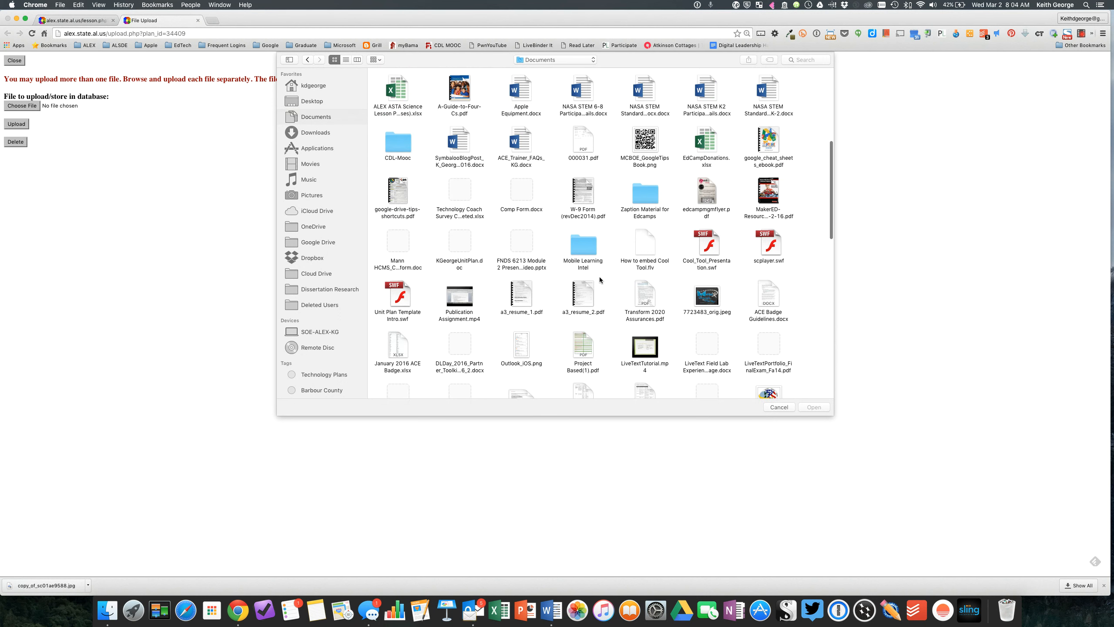
{"action": "scroll", "coordinate": [599, 279], "scroll_direction": "up", "scroll_amount": 2}
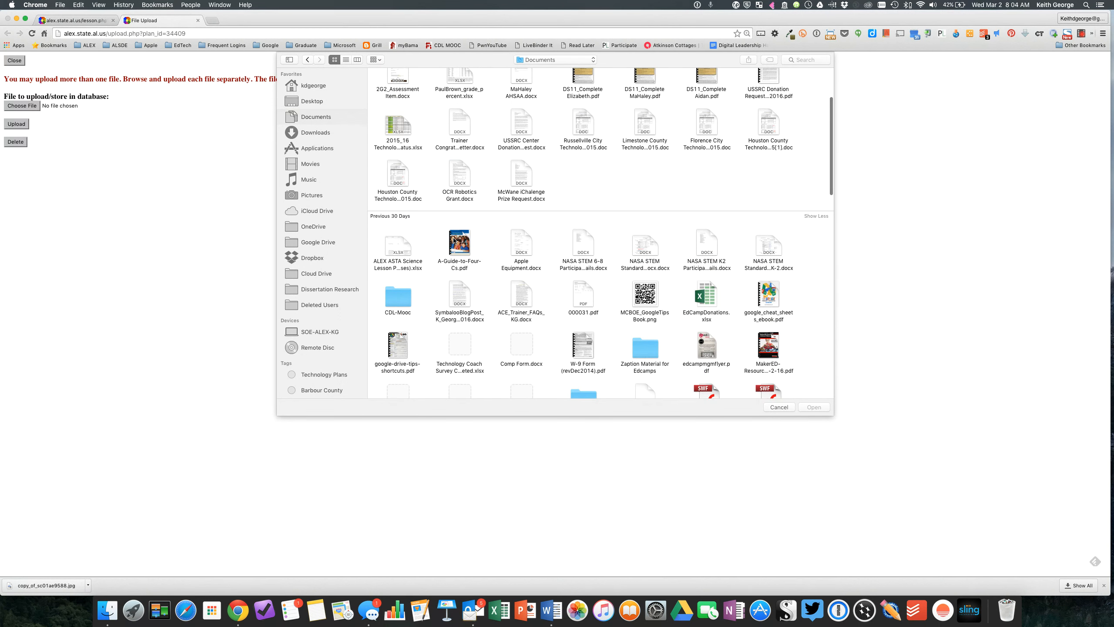
{"action": "left_click", "coordinate": [454, 241]}
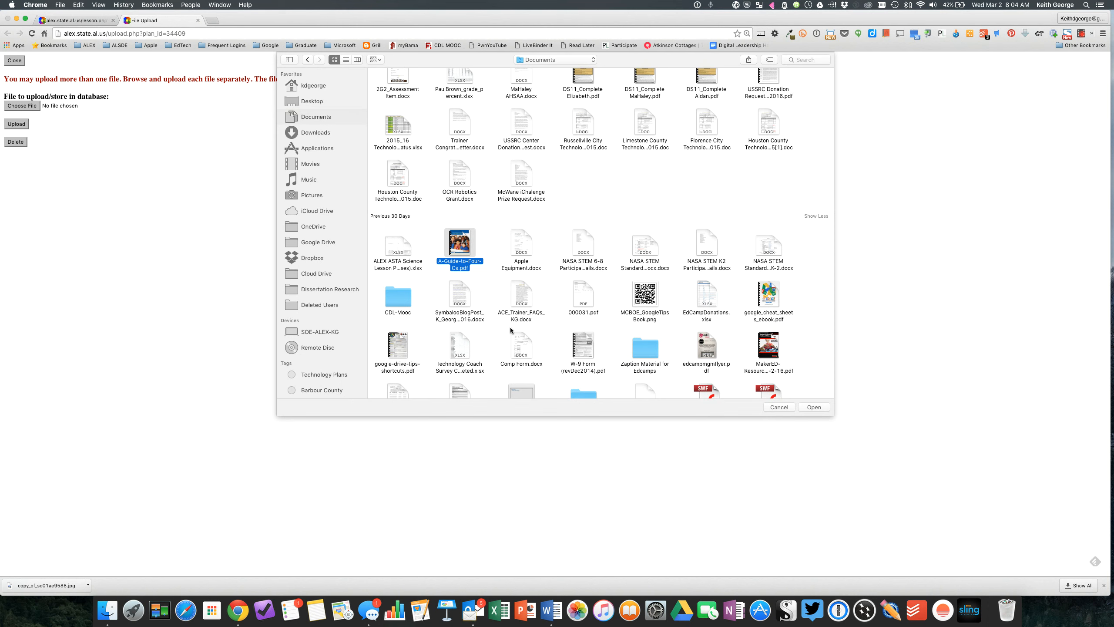
{"action": "left_click", "coordinate": [814, 407]}
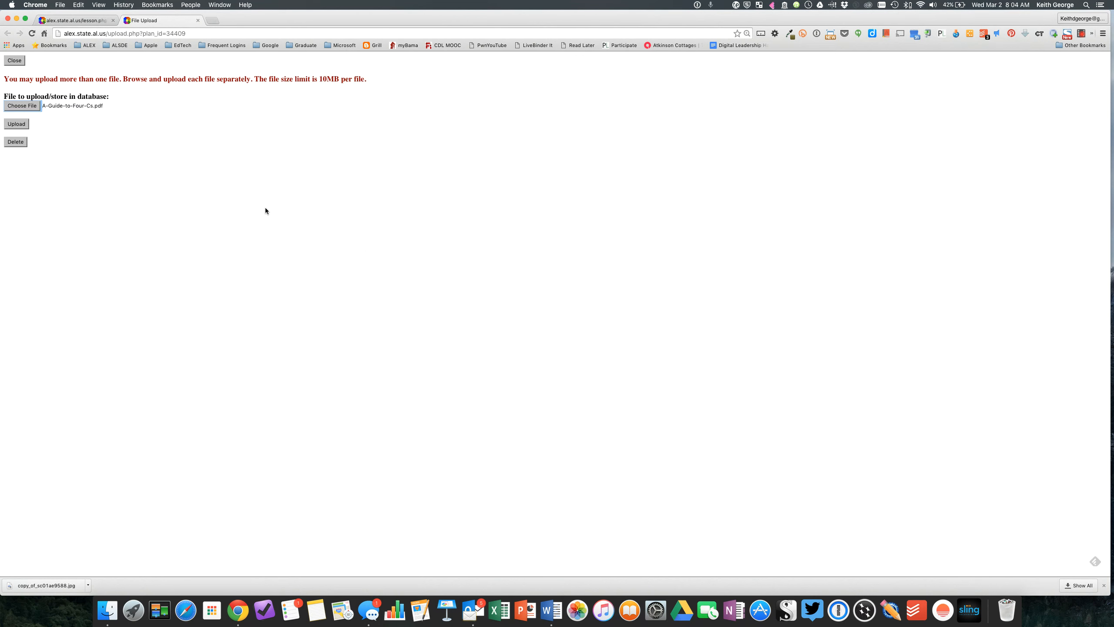
Upload the chosen PDF to the lesson plan, check it among the attachments, and return to the form.
{"action": "left_click", "coordinate": [18, 125]}
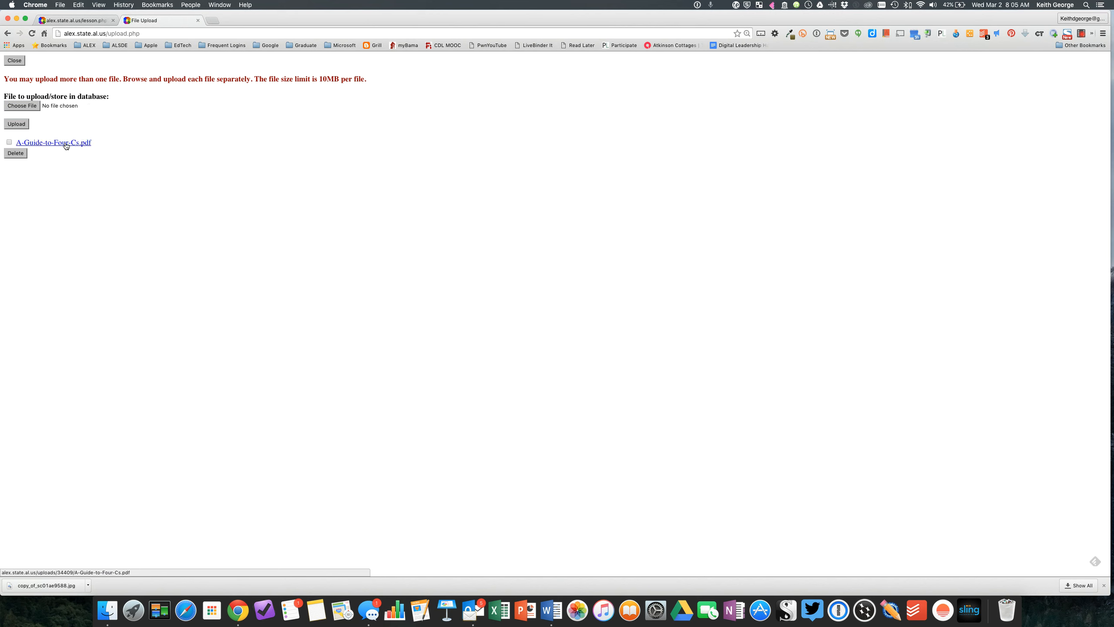
{"action": "left_click", "coordinate": [14, 61]}
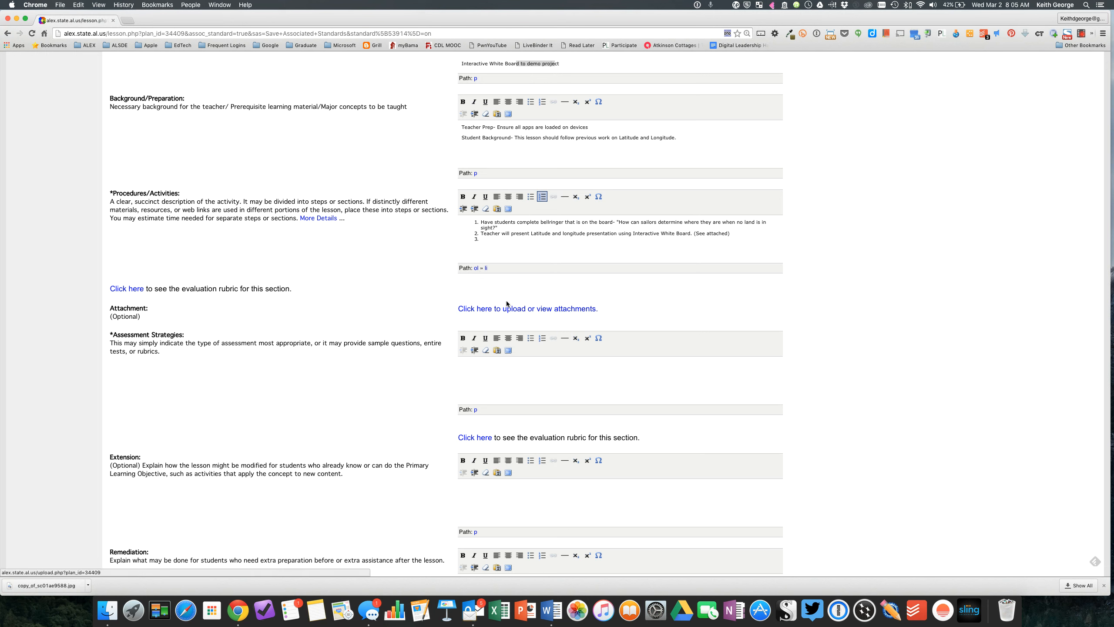
{"action": "left_click", "coordinate": [522, 310]}
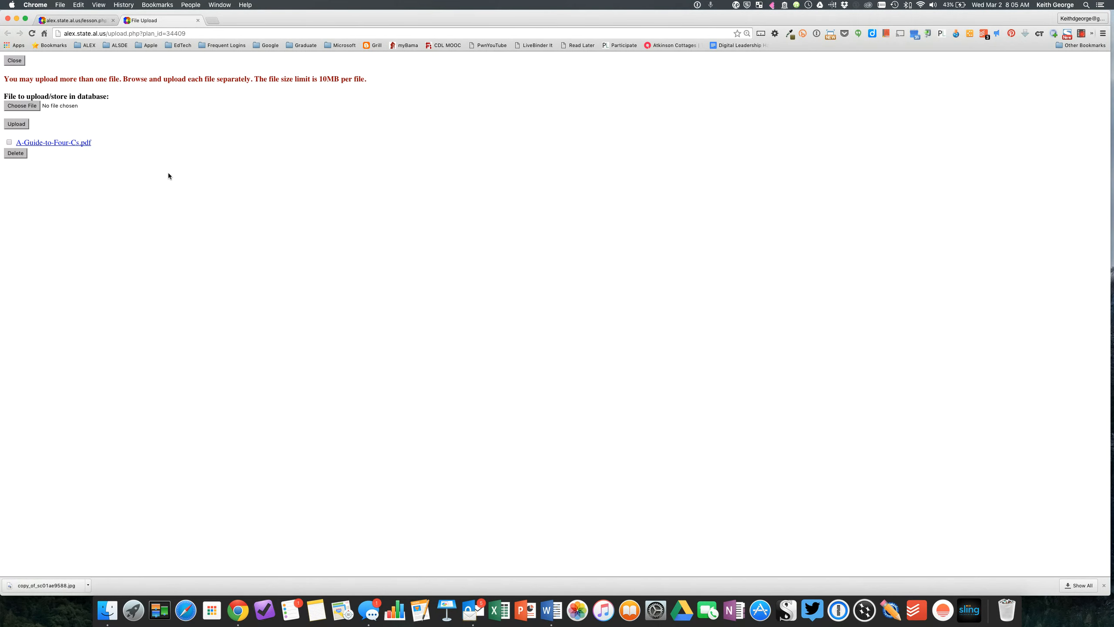
{"action": "left_click", "coordinate": [14, 60]}
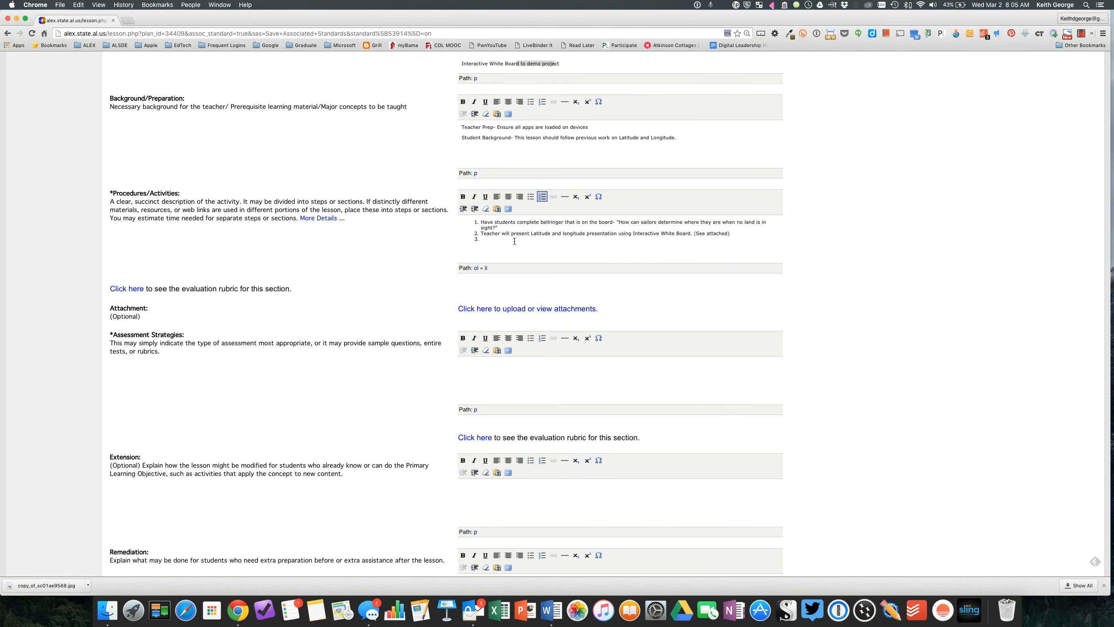
Enter "Students will complete formative quiz after presentation. (See attached for sample questions.)" under Assessment Strategies.
{"action": "scroll", "coordinate": [416, 349], "scroll_direction": "down", "scroll_amount": 5}
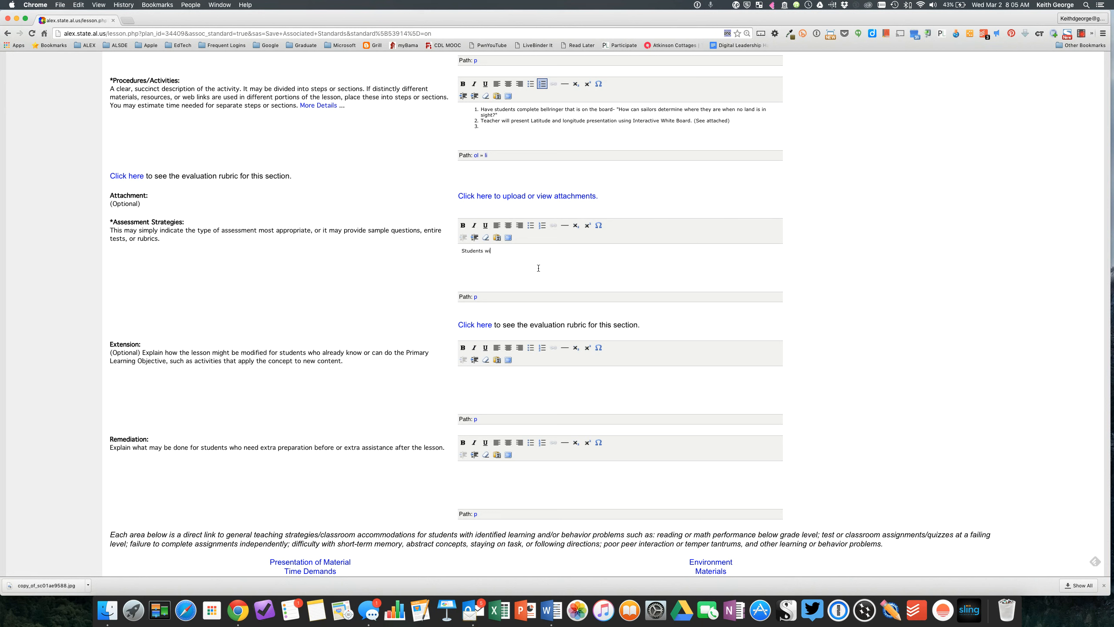
{"action": "type", "text": "mple"}
{"action": "type", "text": "ative quiz a"}
{"action": "type", "text": "fter presentation. (See attached"}
{"action": "type", "text": "for sample"}
{"action": "type", "text": " questions"}
Add a second line to Assessment Strategies: "Students will complete a online quiz using Kahoot!".
{"action": "type", "text": "dents wil"}
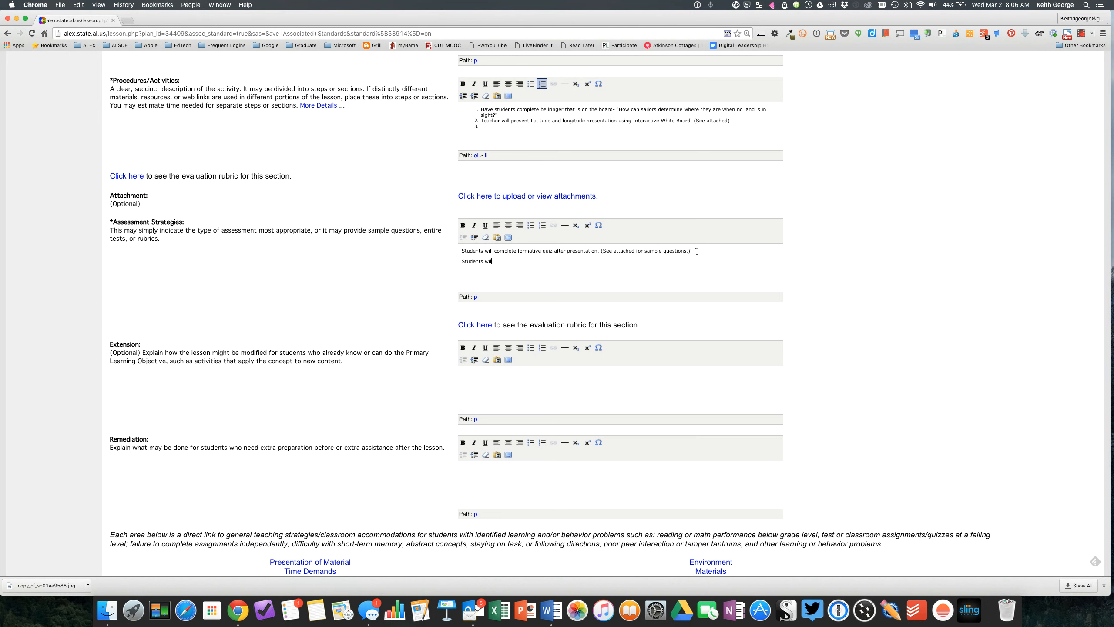
{"action": "type", "text": "l complete a online quiz using Kahoot"}
{"action": "type", "text": "!"}
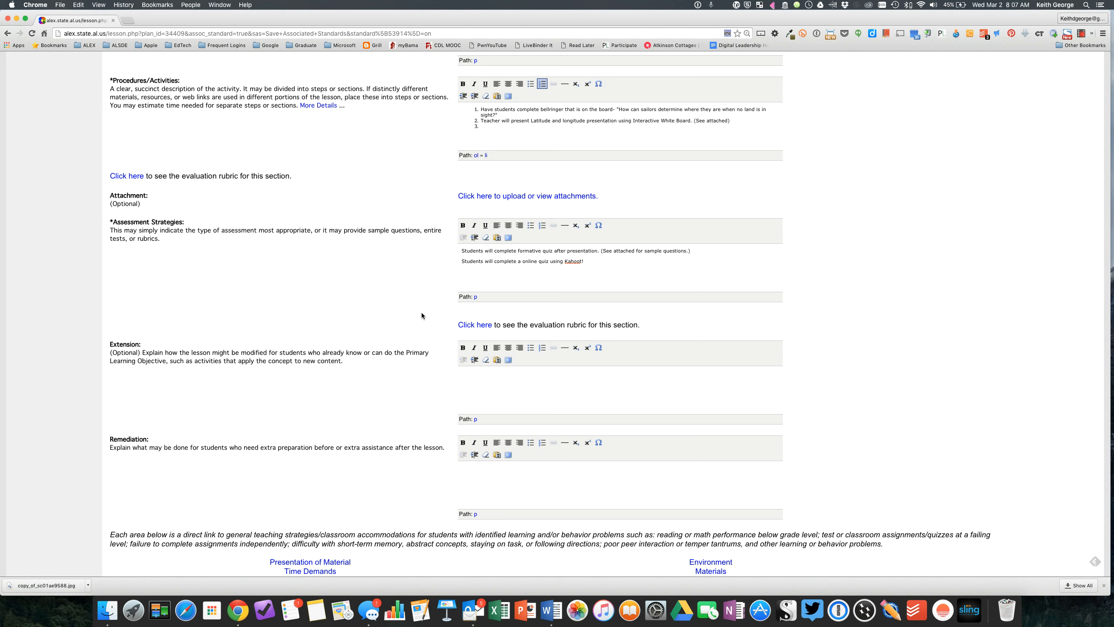
Enter "Students that demonstrate mastery of Latitude and Longitude can create a treasure map using coordinates for other students to follow." under Extension.
{"action": "scroll", "coordinate": [628, 309], "scroll_direction": "down", "scroll_amount": 5}
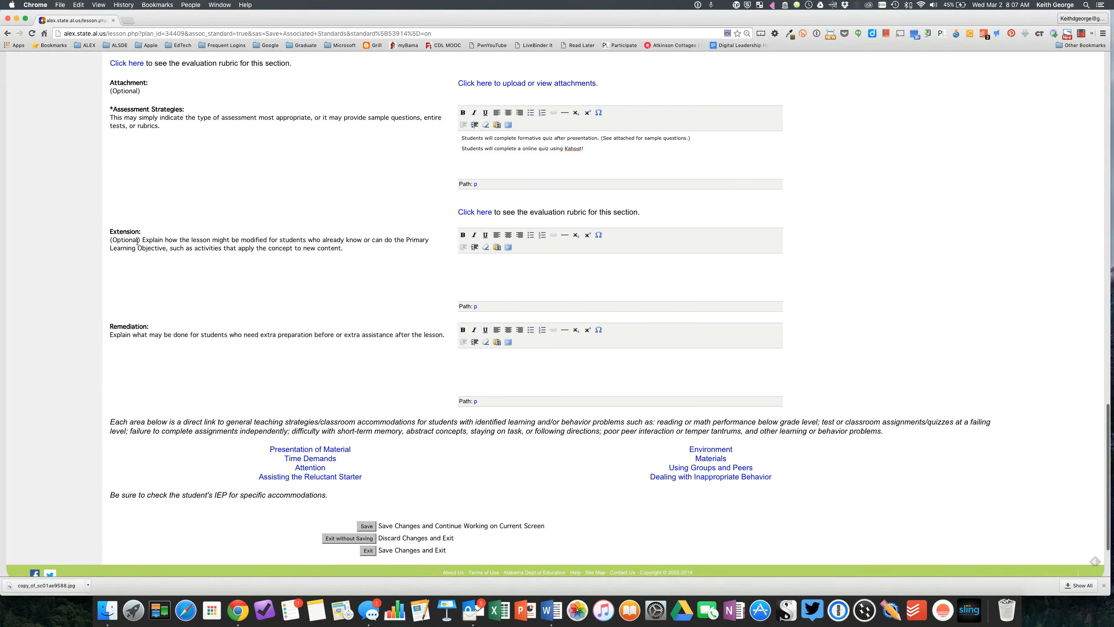
{"action": "left_click", "coordinate": [488, 262]}
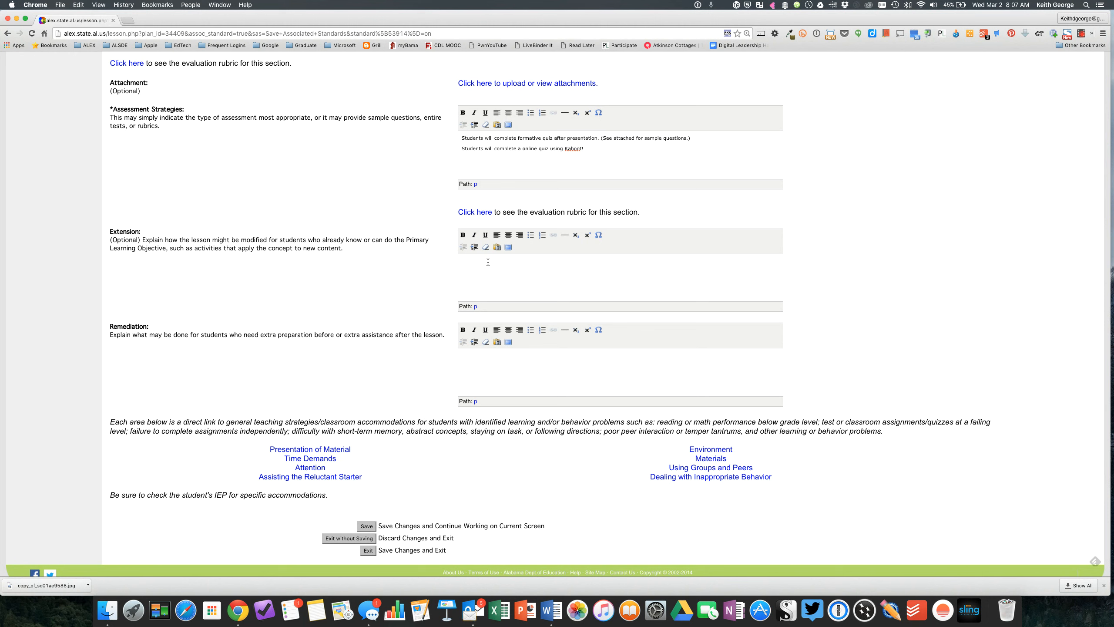
{"action": "type", "text": "dents that"}
{"action": "type", "text": " are fa"}
{"action": "key", "text": "BackSpace"}
{"action": "key", "text": "BackSpace"}
{"action": "type", "text": "mastery of Latitud"}
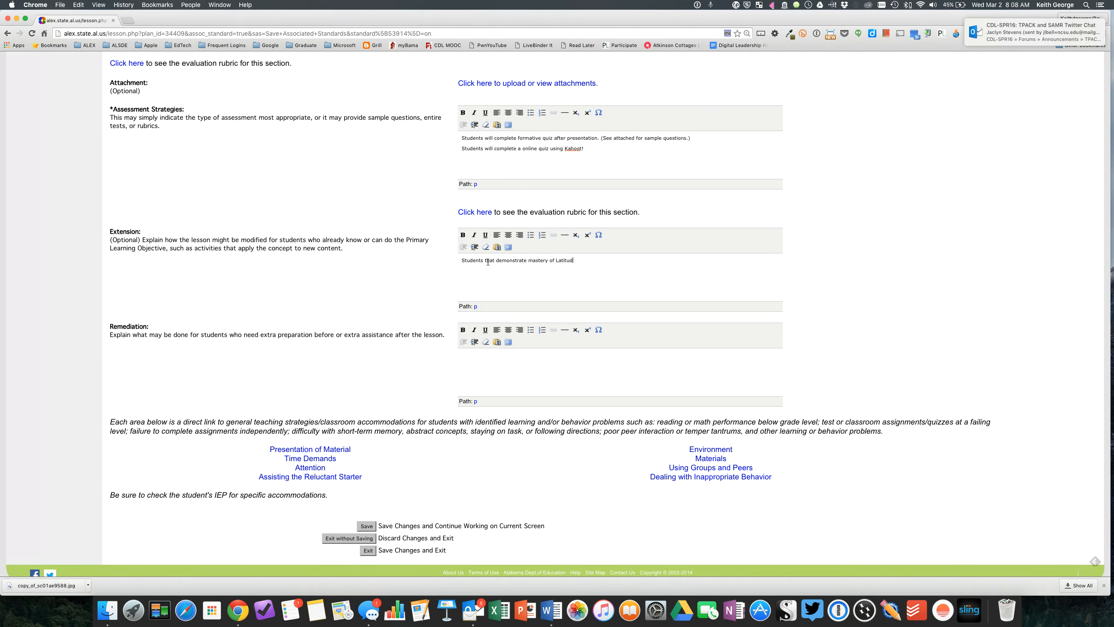
{"action": "type", "text": "e and Longi"}
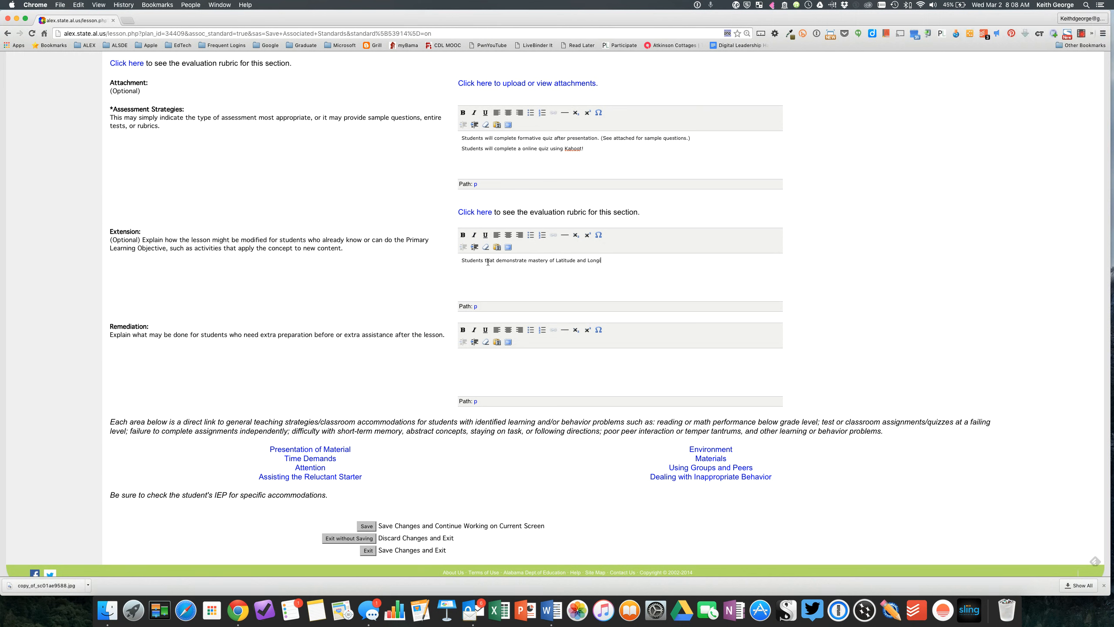
{"action": "type", "text": "tiude"}
{"action": "type", "text": "map using"}
{"action": "type", "text": "other students to follow."}
{"action": "right_click", "coordinate": [602, 262]}
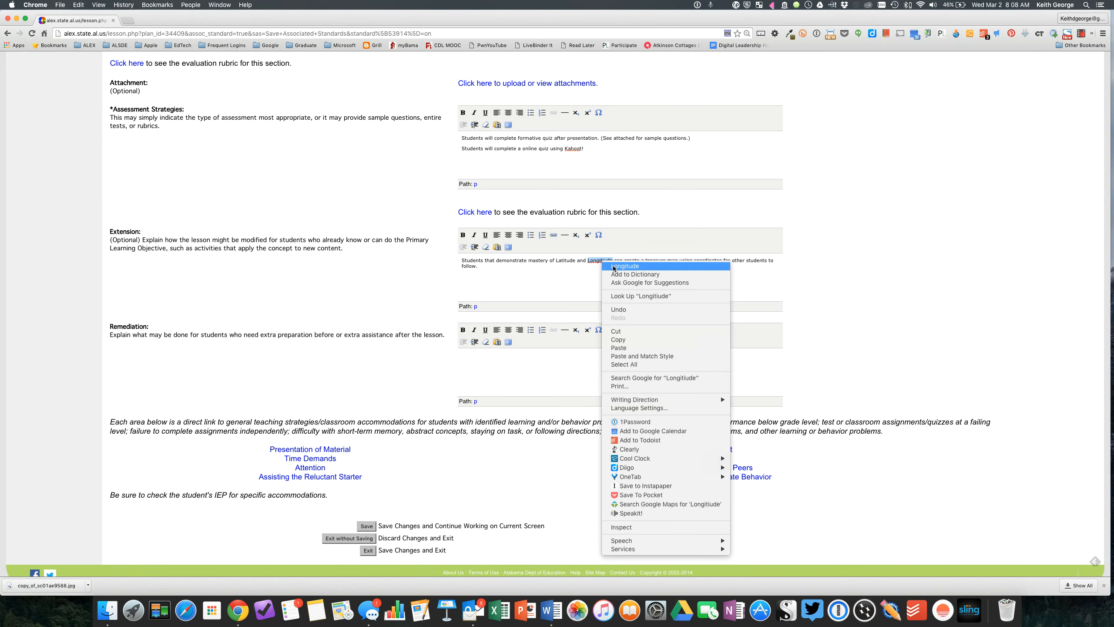
{"action": "left_click", "coordinate": [614, 269]}
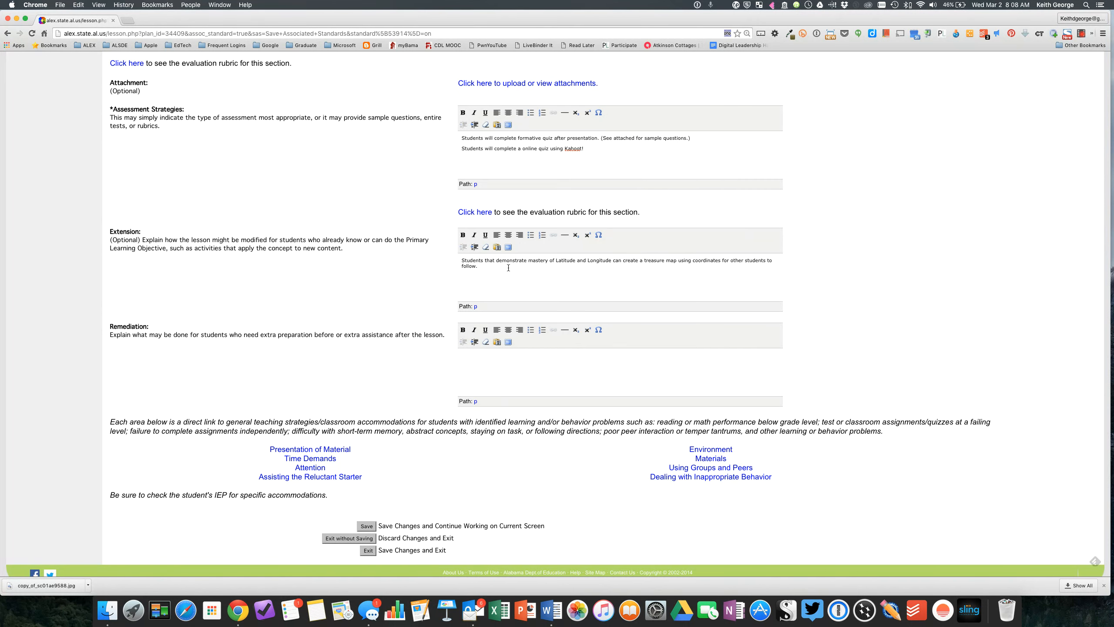
Enter "Online videos" and "Online Drill and Practice" as two separate lines under Remediation.
{"action": "scroll", "coordinate": [343, 265], "scroll_direction": "down", "scroll_amount": 3}
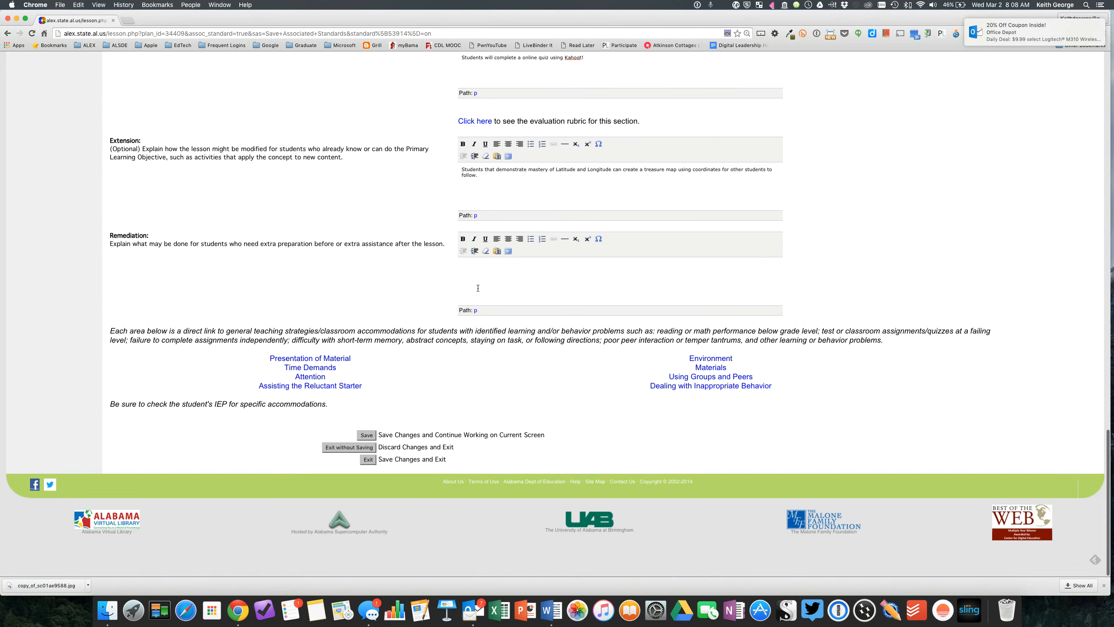
{"action": "left_click", "coordinate": [502, 268]}
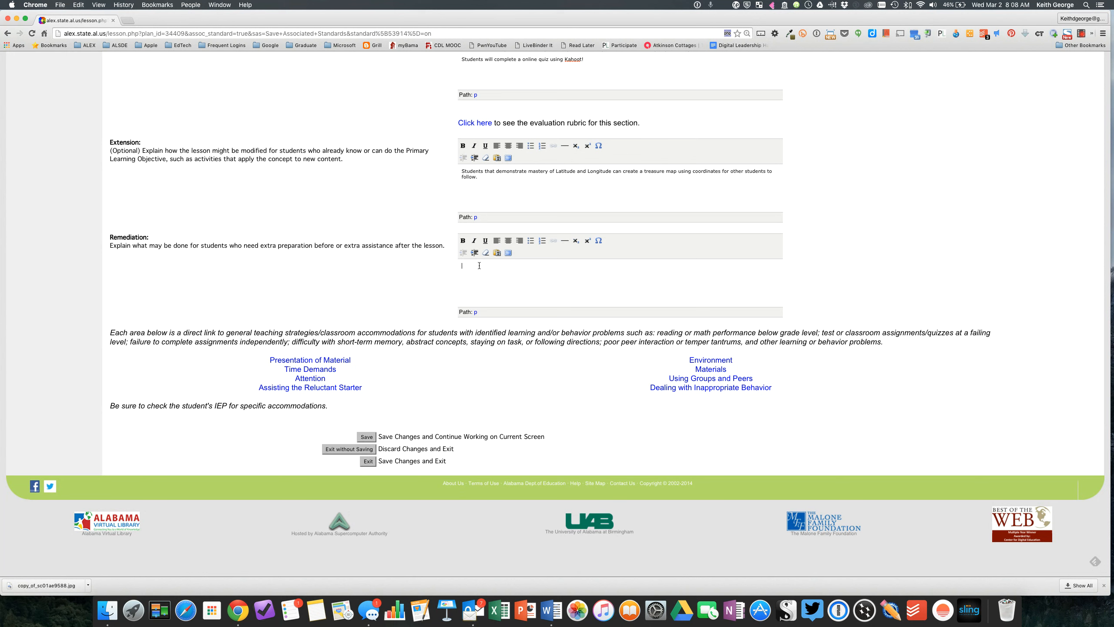
{"action": "type", "text": "ine"}
{"action": "type", "text": "and Practice"}
Look back over the completed sections of the form, and save the lesson plan's changes and exit to the workspace.
{"action": "scroll", "coordinate": [523, 249], "scroll_direction": "up", "scroll_amount": 10}
{"action": "scroll", "coordinate": [523, 251], "scroll_direction": "up", "scroll_amount": 4}
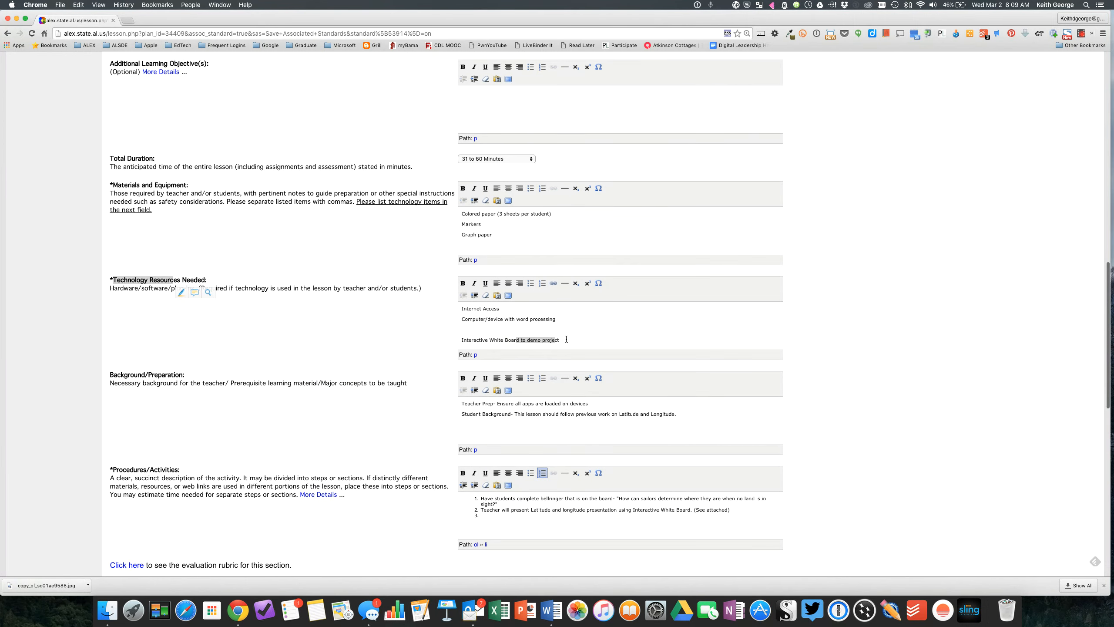
{"action": "scroll", "coordinate": [528, 260], "scroll_direction": "down", "scroll_amount": 7}
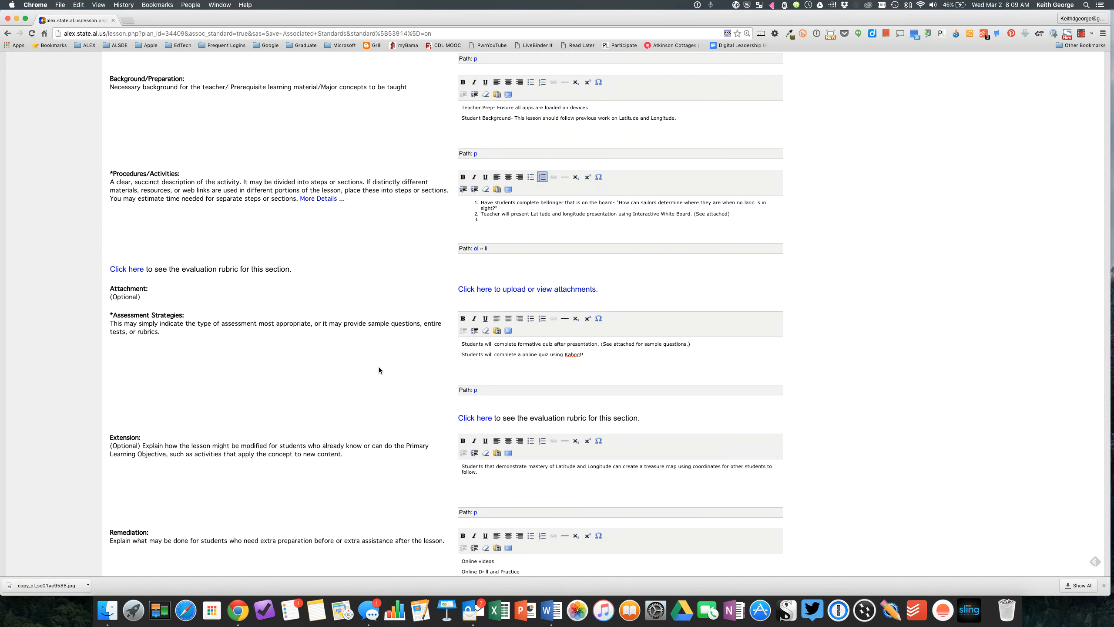
{"action": "scroll", "coordinate": [378, 367], "scroll_direction": "down", "scroll_amount": 7}
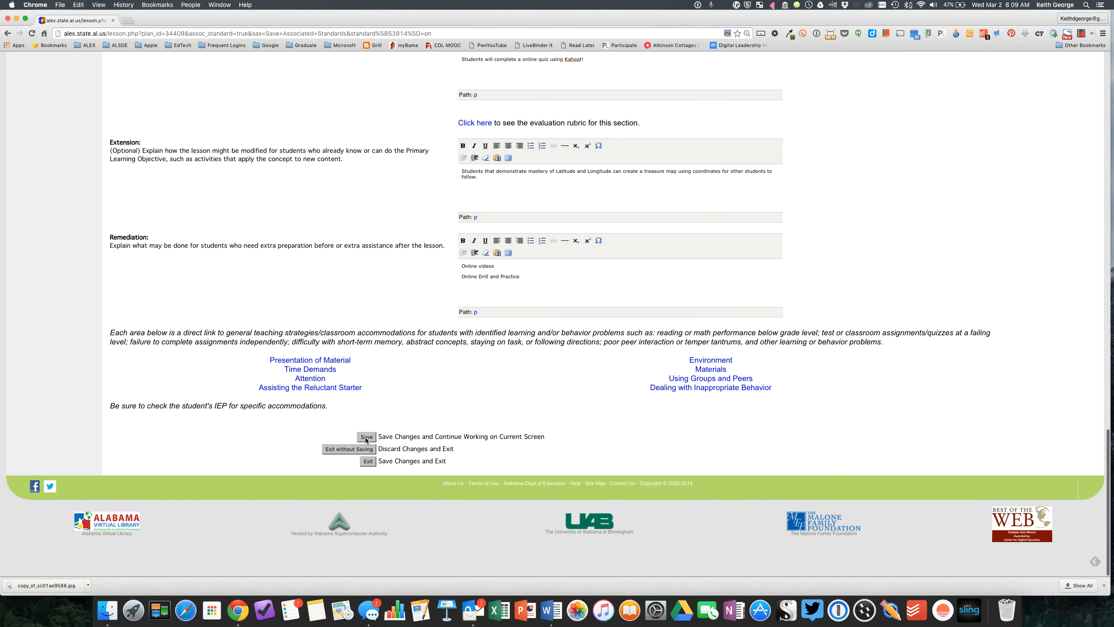
{"action": "left_click", "coordinate": [367, 462]}
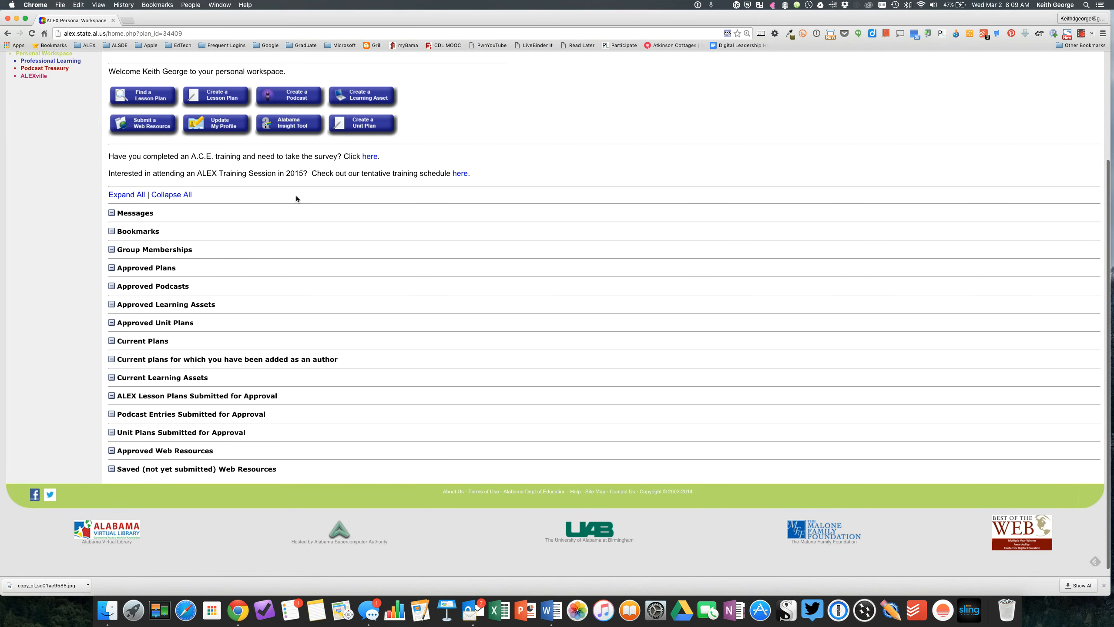
View "The title of our lesson plan." from the current plans and review its standards, resources, procedures, attachment, assessment, extension and remediation.
{"action": "left_click", "coordinate": [137, 342]}
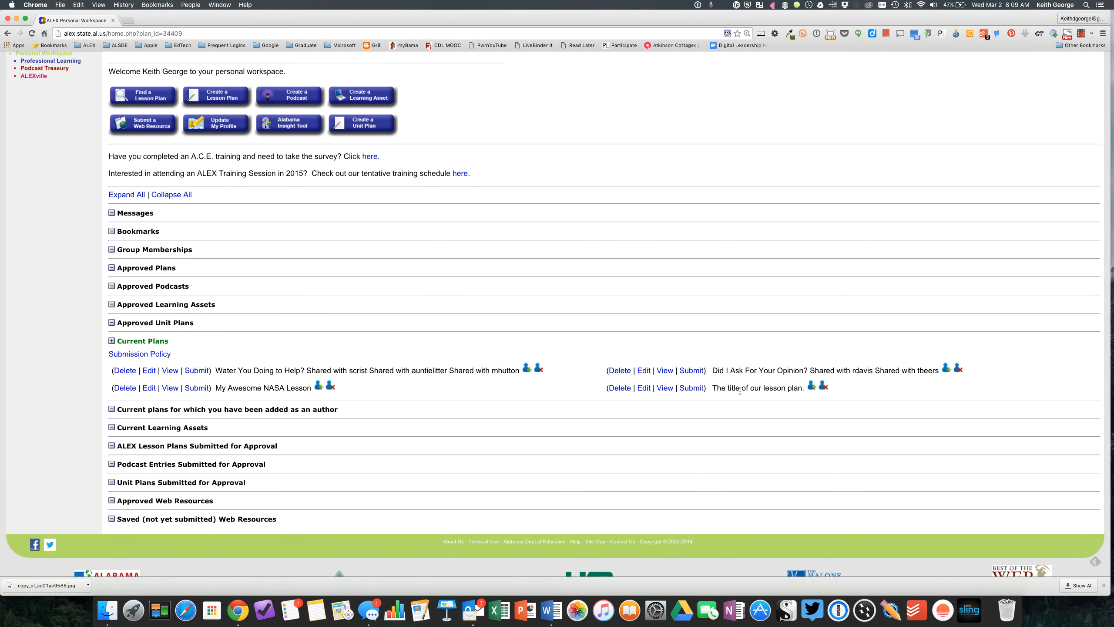
{"action": "left_click", "coordinate": [665, 388]}
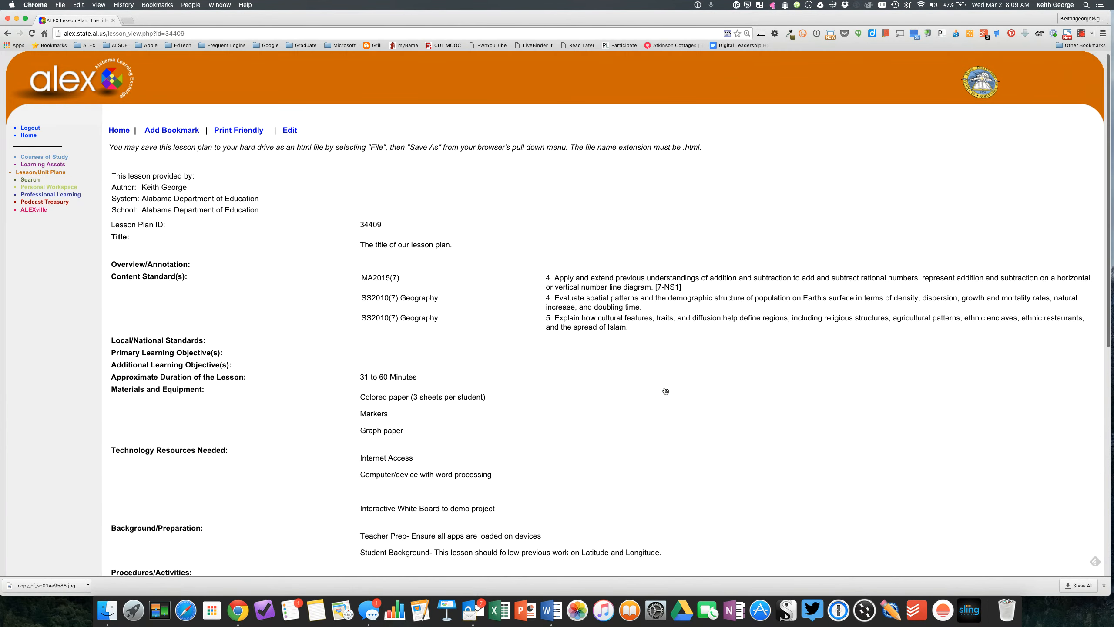
{"action": "scroll", "coordinate": [665, 390], "scroll_direction": "down", "scroll_amount": 7}
{"action": "scroll", "coordinate": [665, 389], "scroll_direction": "down", "scroll_amount": 2}
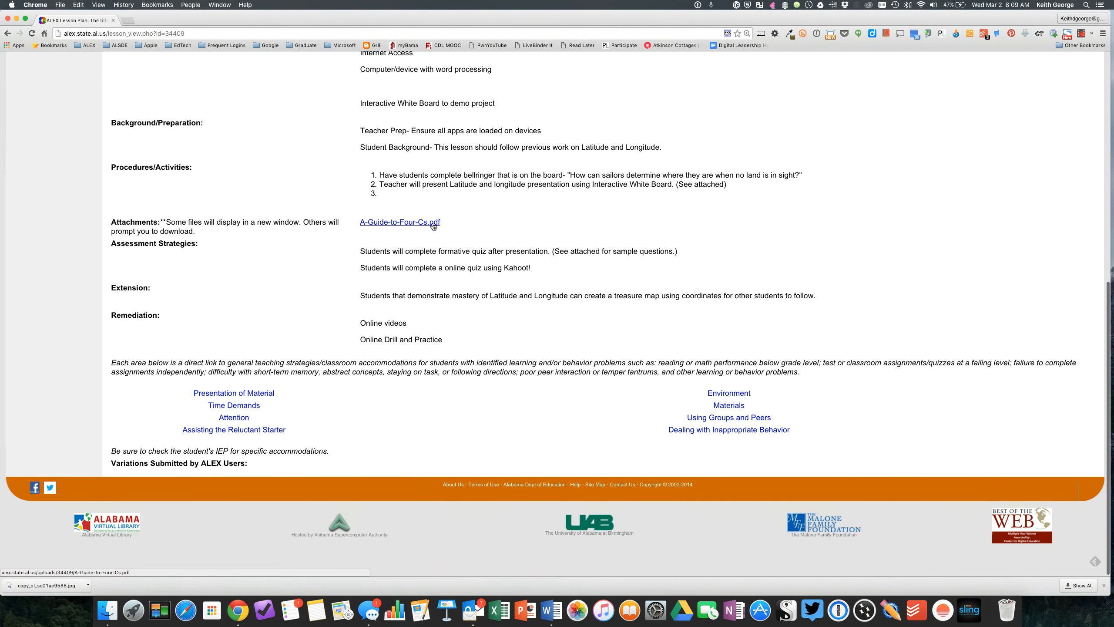
{"action": "scroll", "coordinate": [466, 245], "scroll_direction": "up", "scroll_amount": 2}
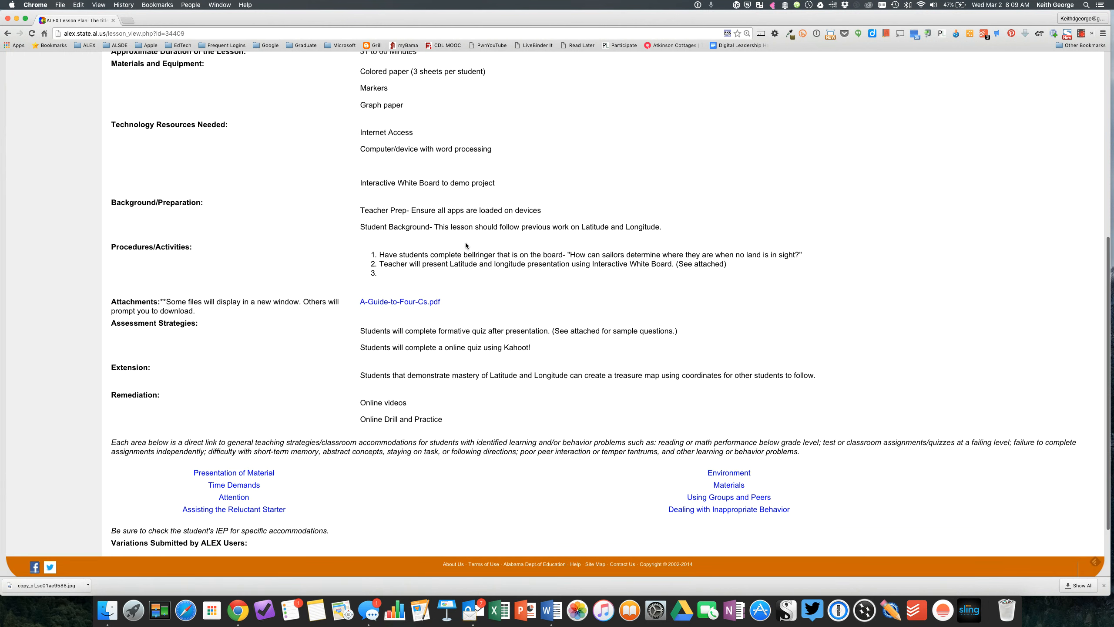
{"action": "scroll", "coordinate": [408, 156], "scroll_direction": "up", "scroll_amount": 6}
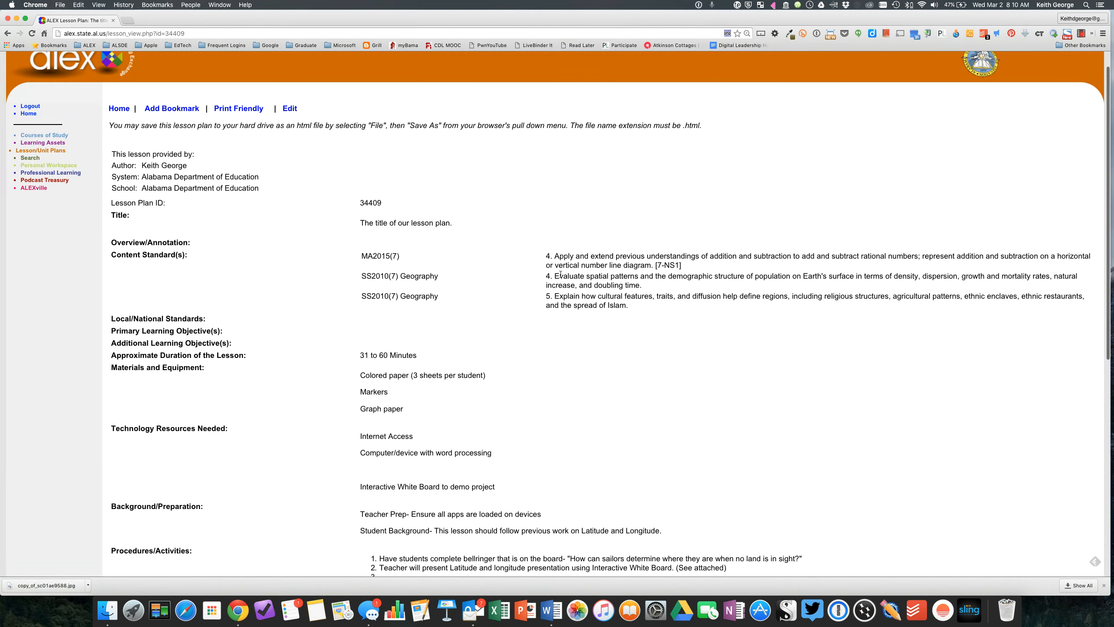
{"action": "scroll", "coordinate": [501, 233], "scroll_direction": "down", "scroll_amount": 6}
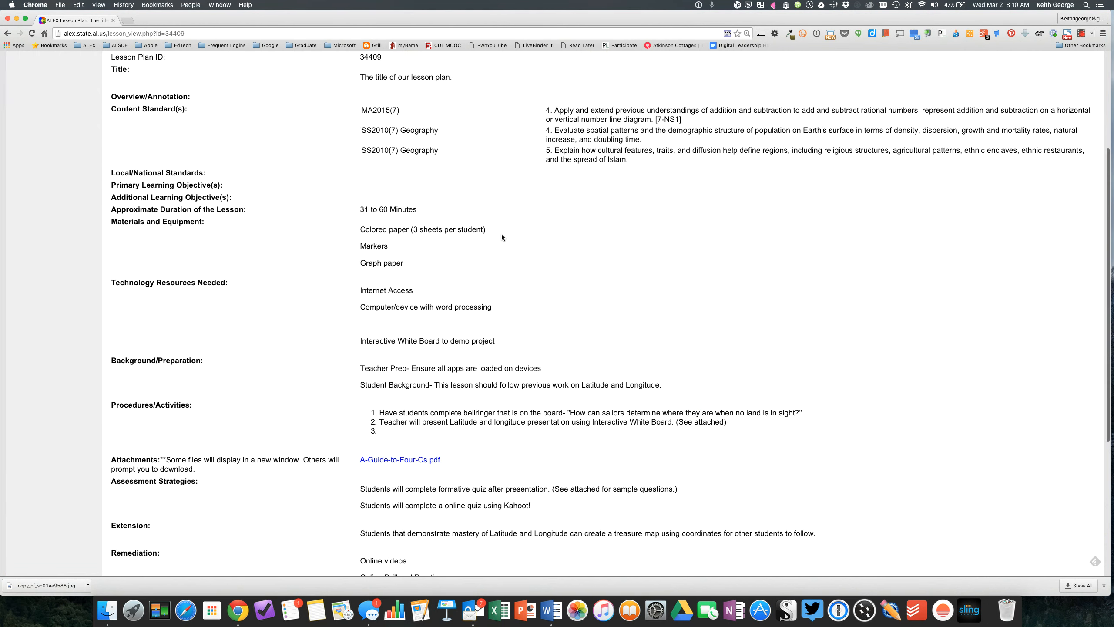
{"action": "scroll", "coordinate": [502, 237], "scroll_direction": "up", "scroll_amount": 7}
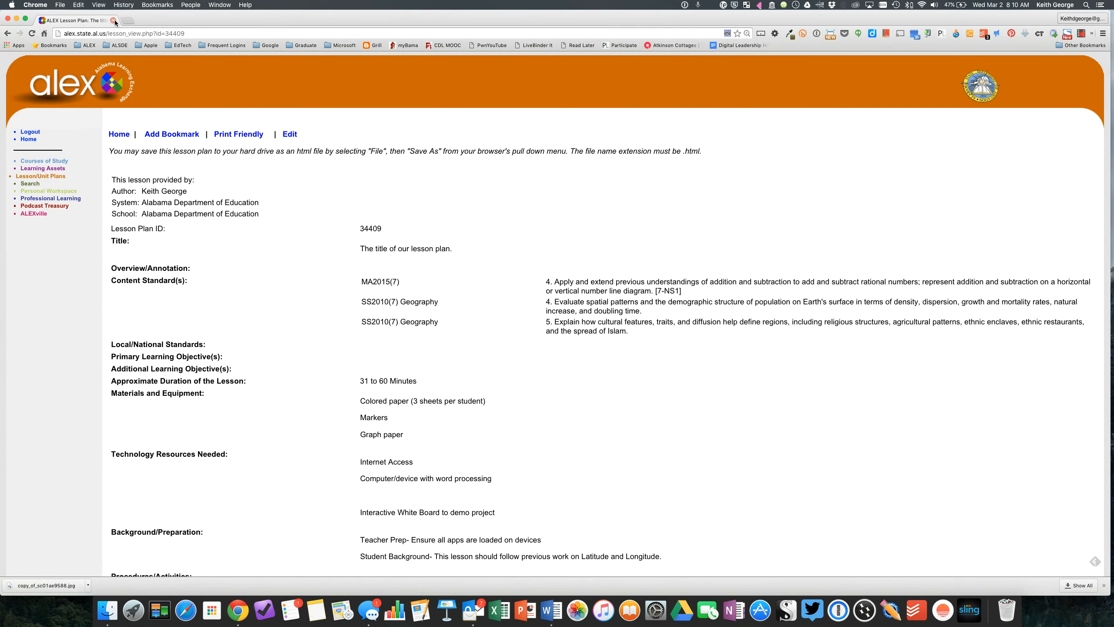
Return to the personal workspace and open "The title of our lesson plan." for editing from the current plans.
{"action": "left_click", "coordinate": [7, 33]}
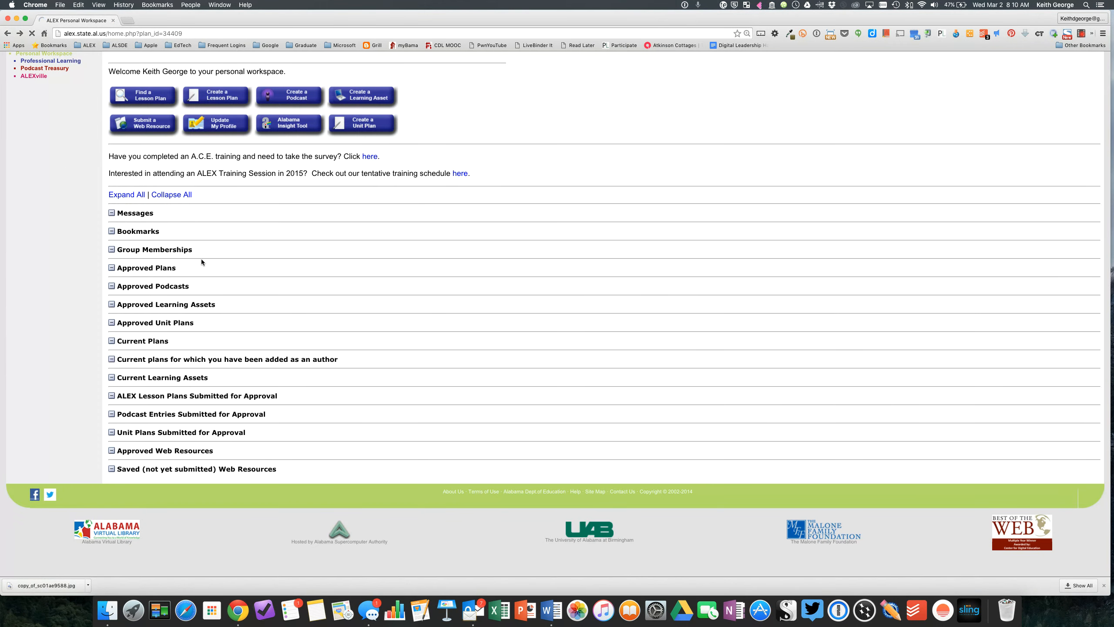
{"action": "left_click", "coordinate": [147, 343]}
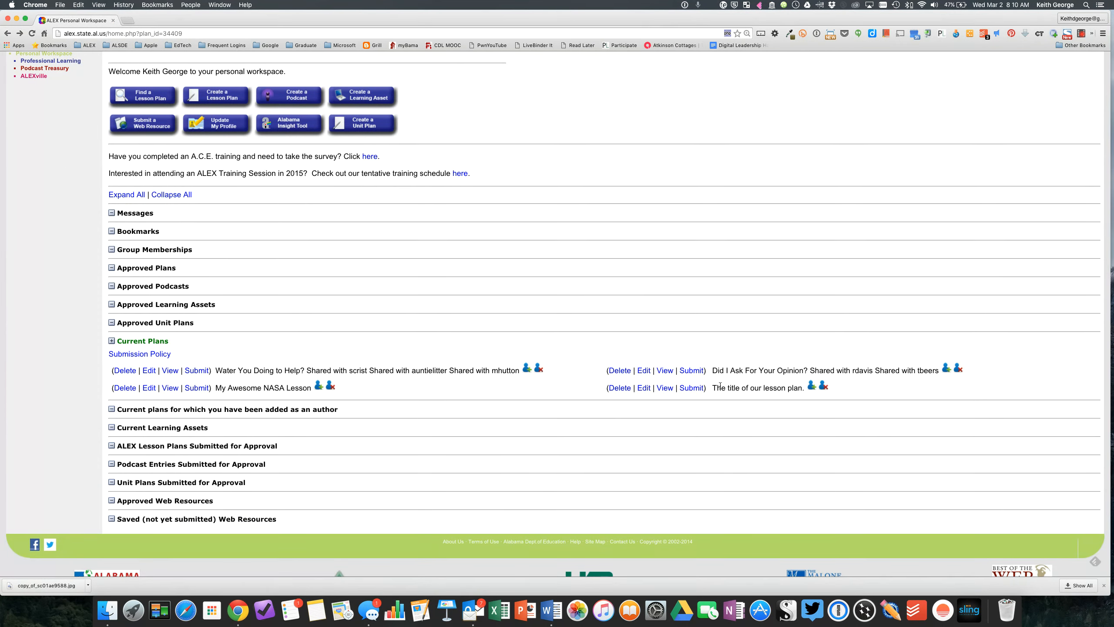
{"action": "left_click", "coordinate": [644, 388]}
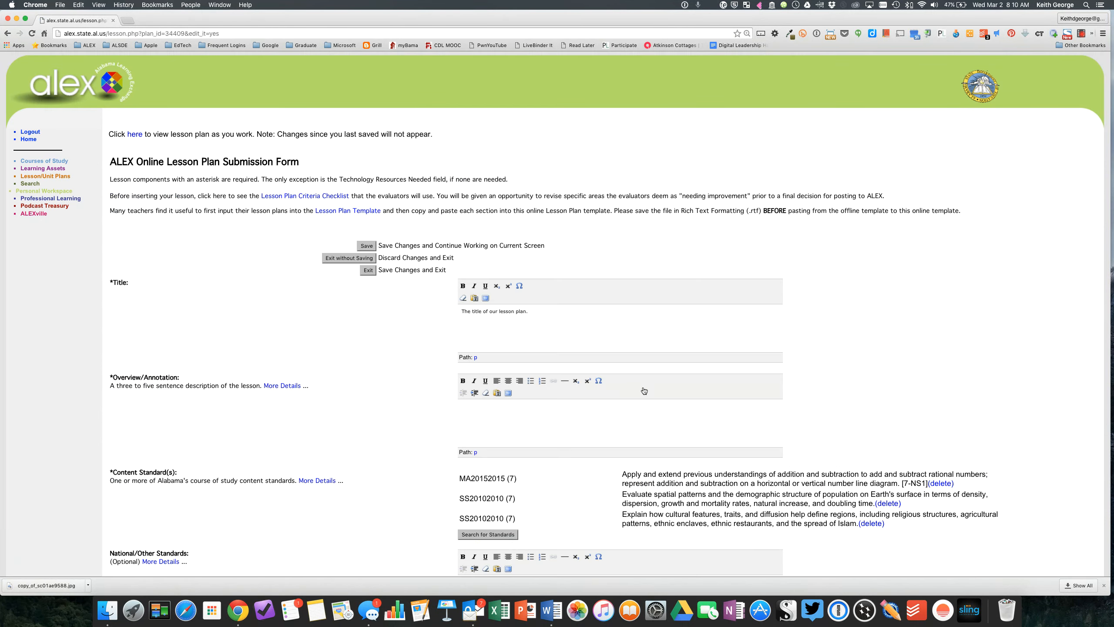
Look through the reopened form from its overview to the remediation section, and save the changes and exit to the workspace.
{"action": "scroll", "coordinate": [644, 389], "scroll_direction": "down", "scroll_amount": 5}
{"action": "scroll", "coordinate": [610, 371], "scroll_direction": "down", "scroll_amount": 1}
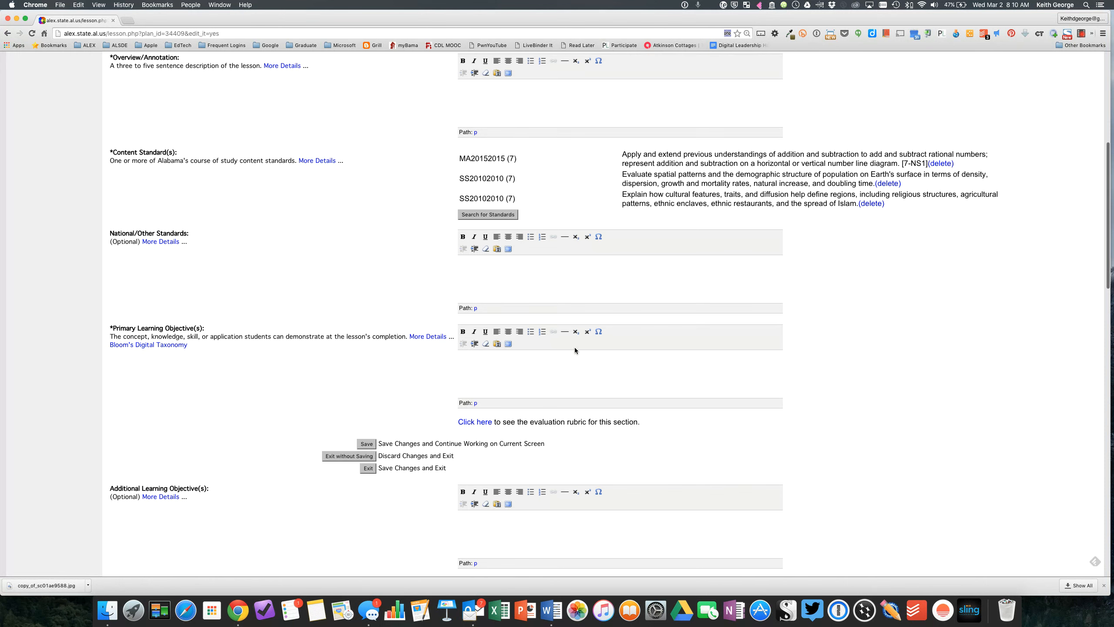
{"action": "scroll", "coordinate": [572, 368], "scroll_direction": "down", "scroll_amount": 10}
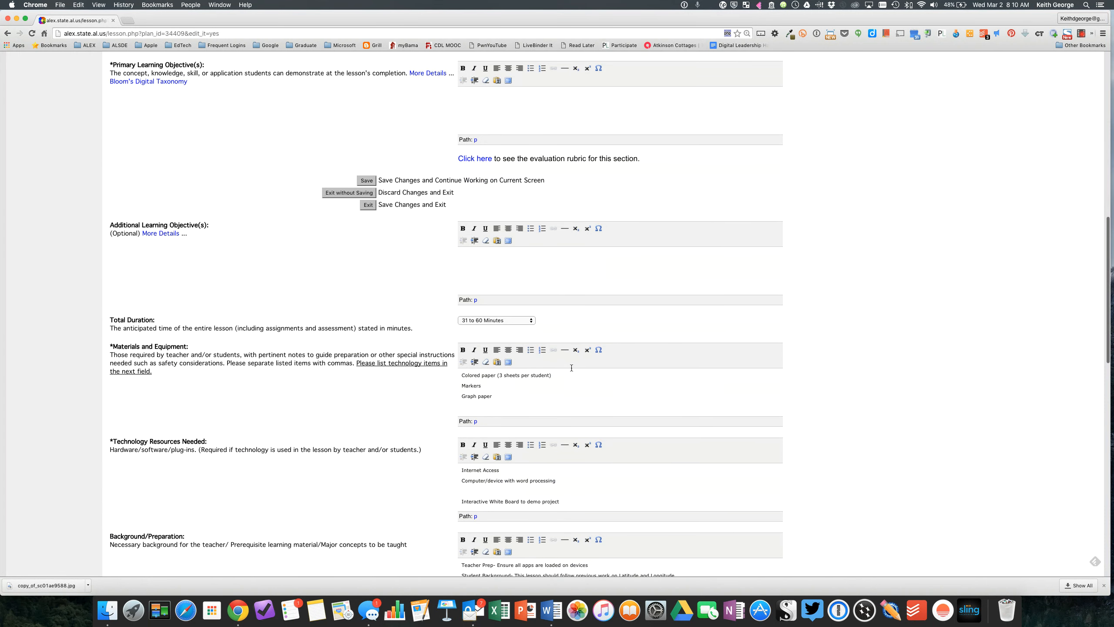
{"action": "left_click", "coordinate": [544, 96]}
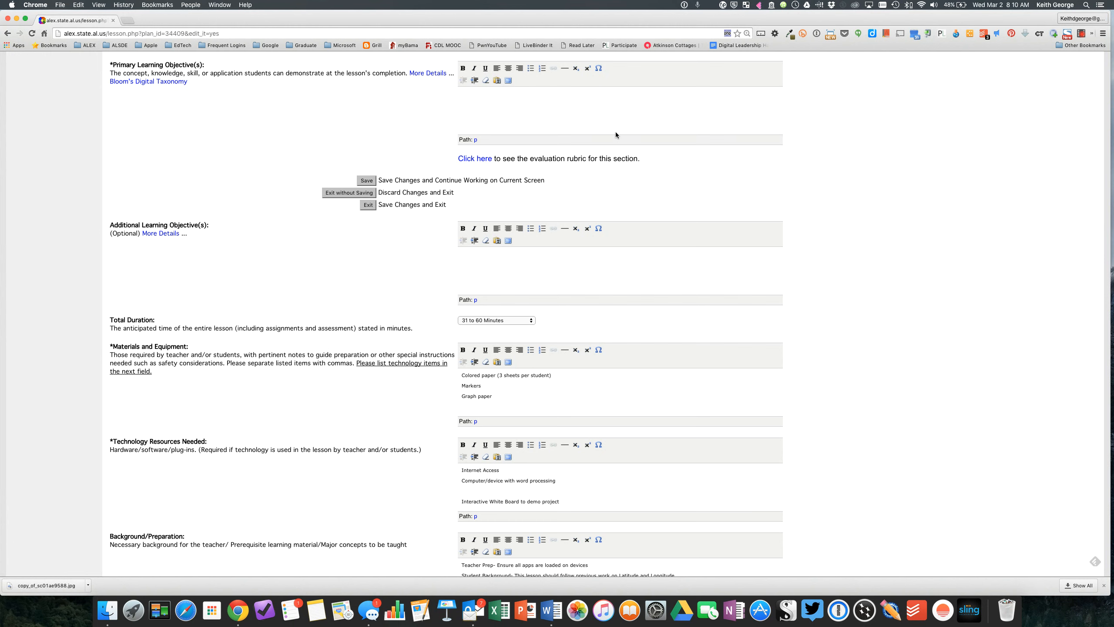
{"action": "scroll", "coordinate": [615, 132], "scroll_direction": "down", "scroll_amount": 20}
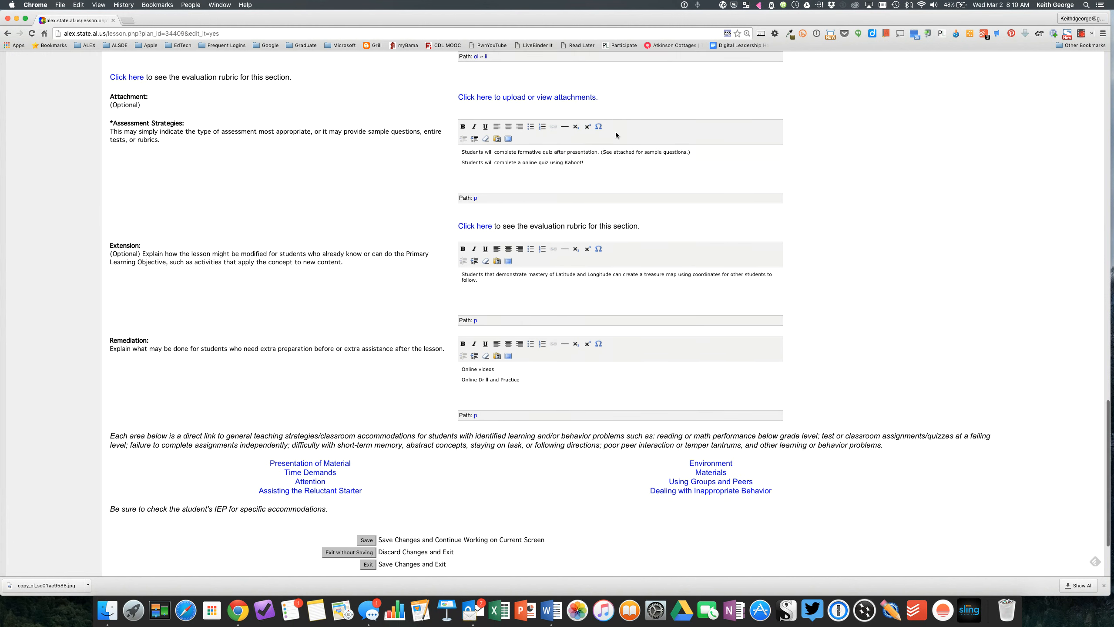
{"action": "scroll", "coordinate": [615, 132], "scroll_direction": "down", "scroll_amount": 3}
{"action": "left_click", "coordinate": [368, 463]}
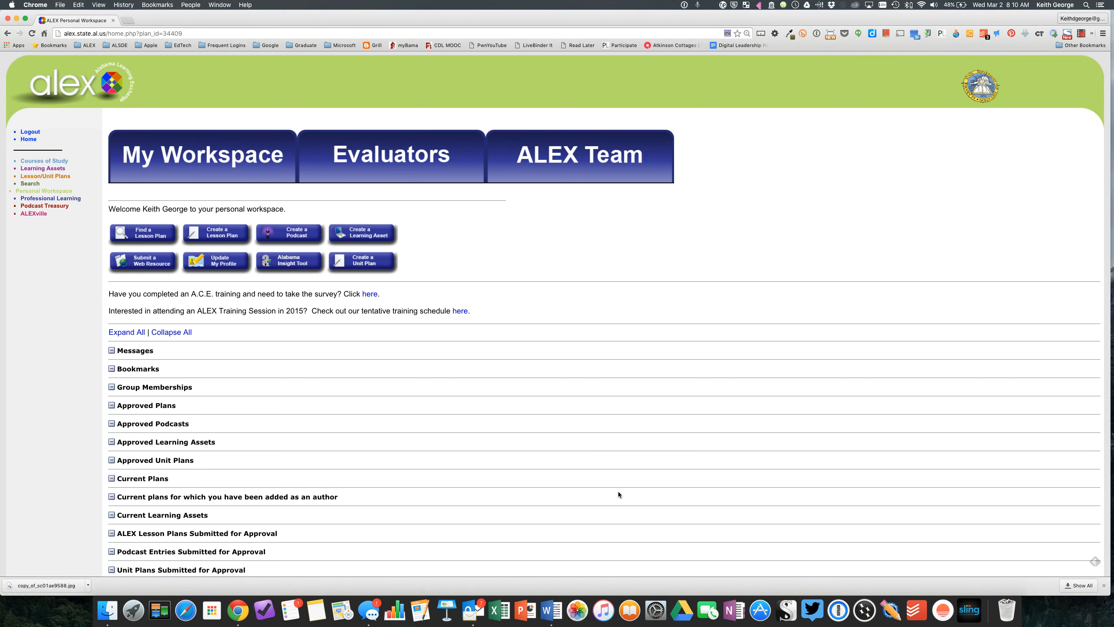
{"action": "scroll", "coordinate": [611, 455], "scroll_direction": "down", "scroll_amount": 5}
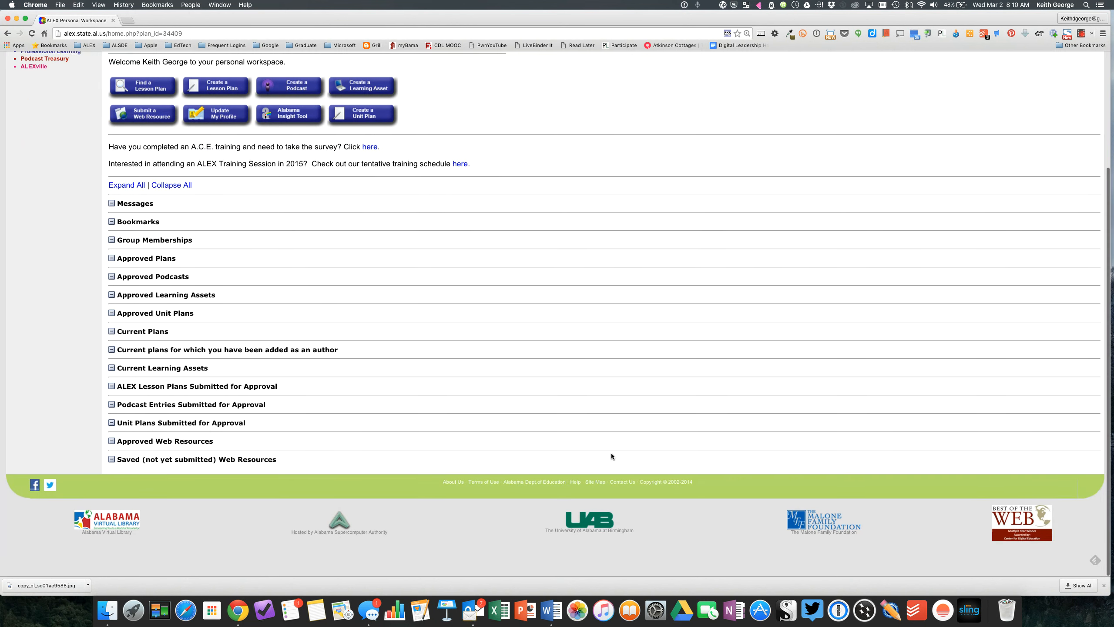